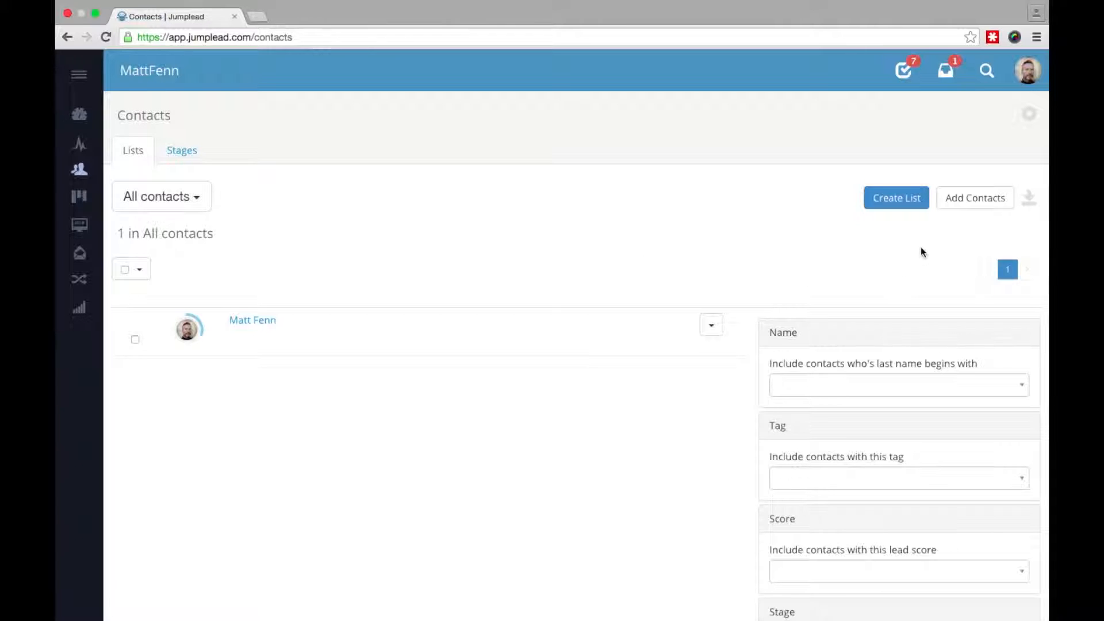
- Create a new contact with first name, last name, email address and contact permission ticked
click(976, 199)
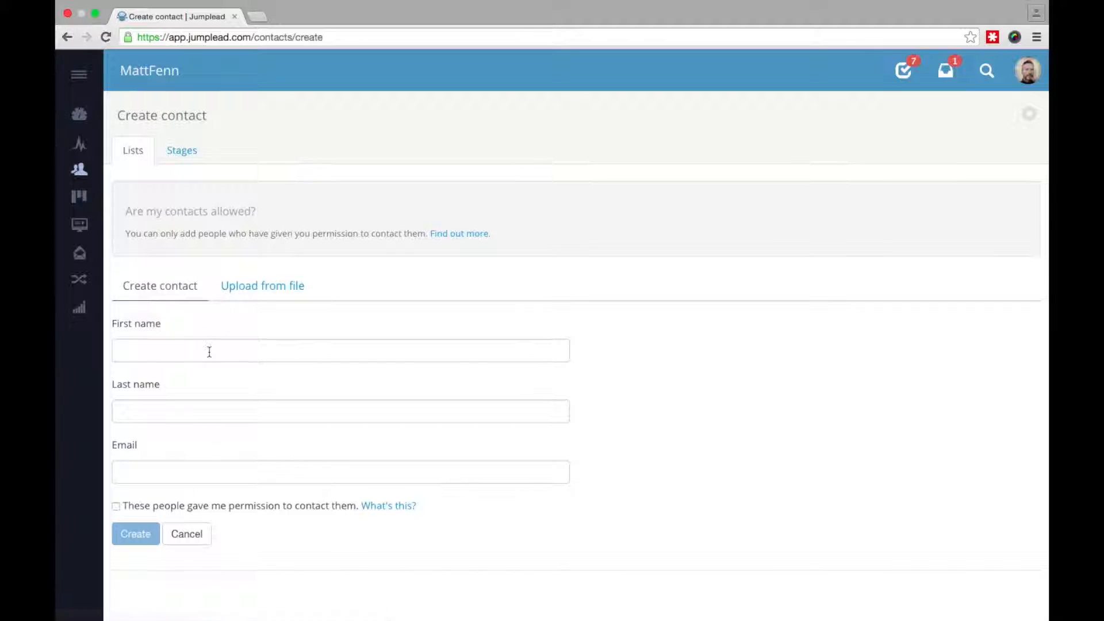
text(Adam)
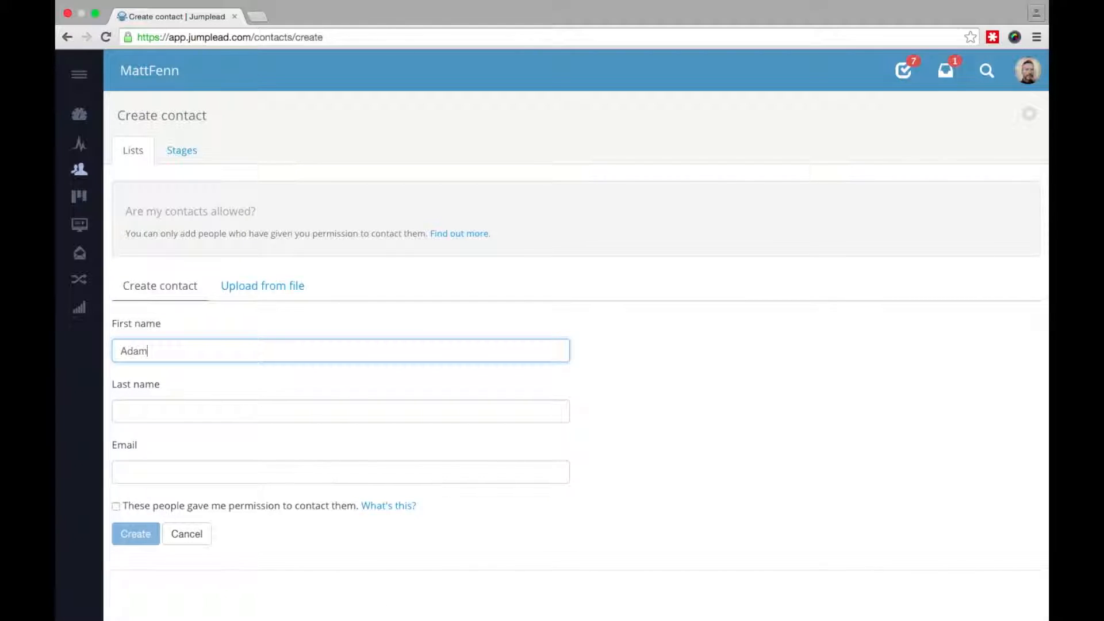
key(Tab)
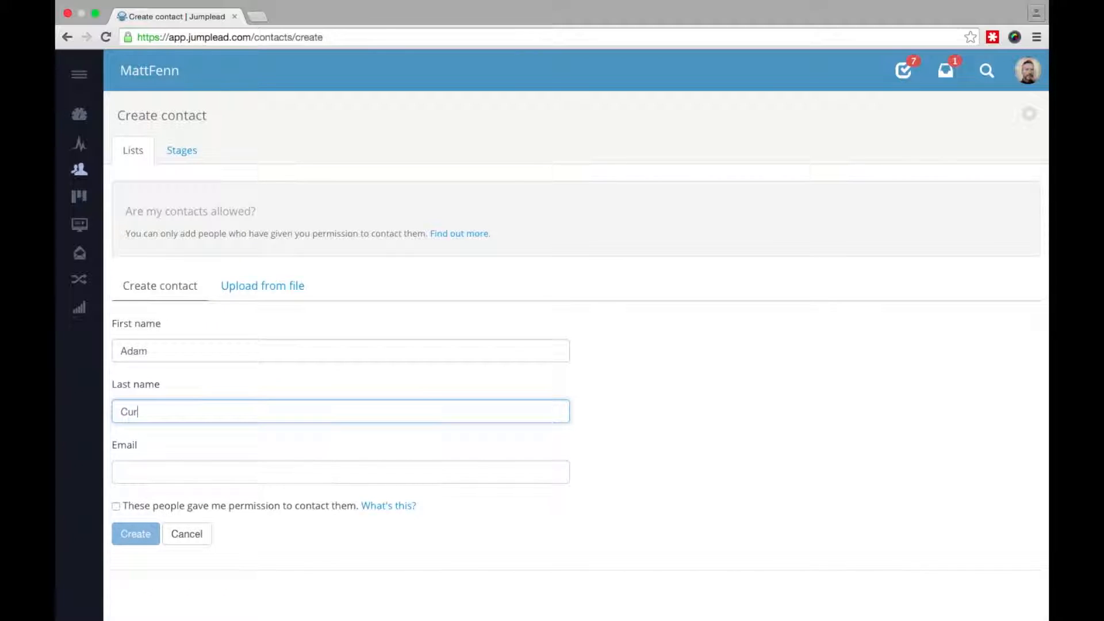
key(Tab)
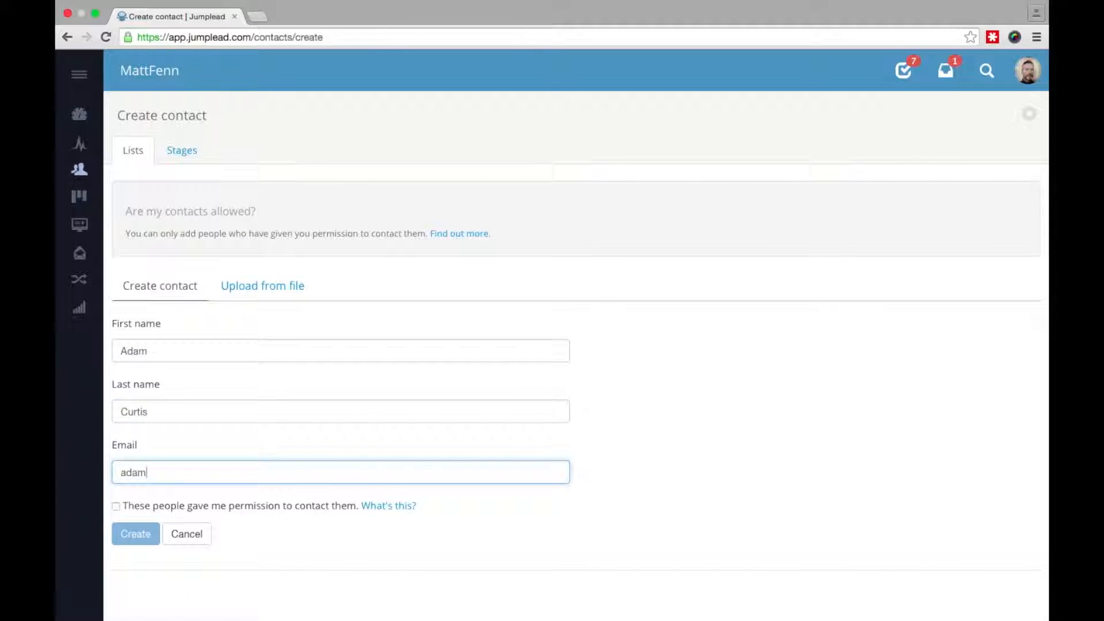
click(115, 507)
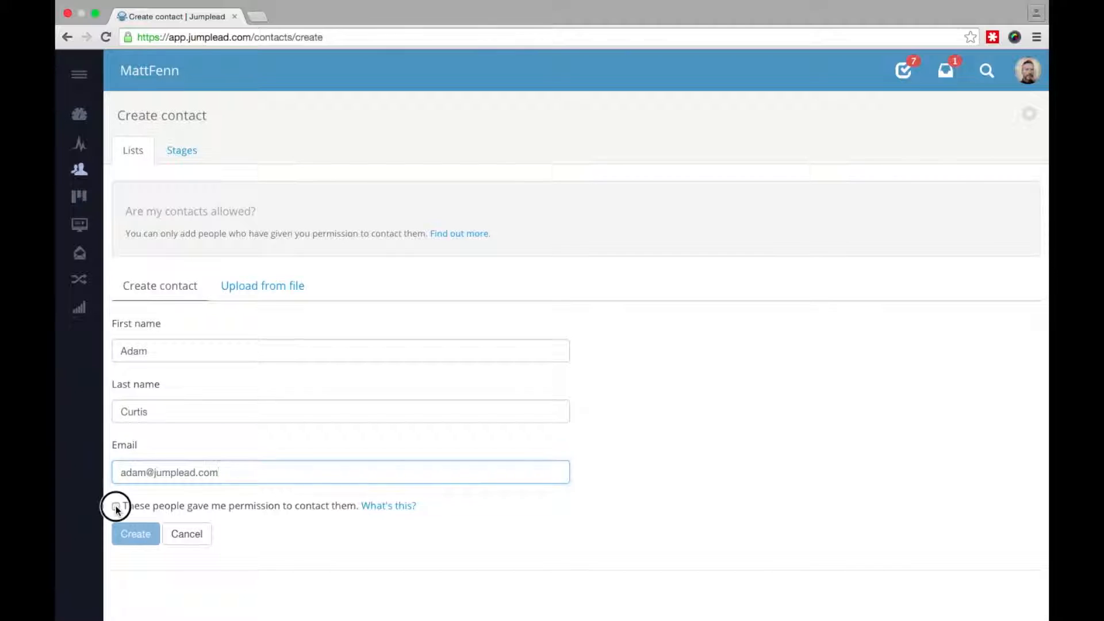
click(136, 534)
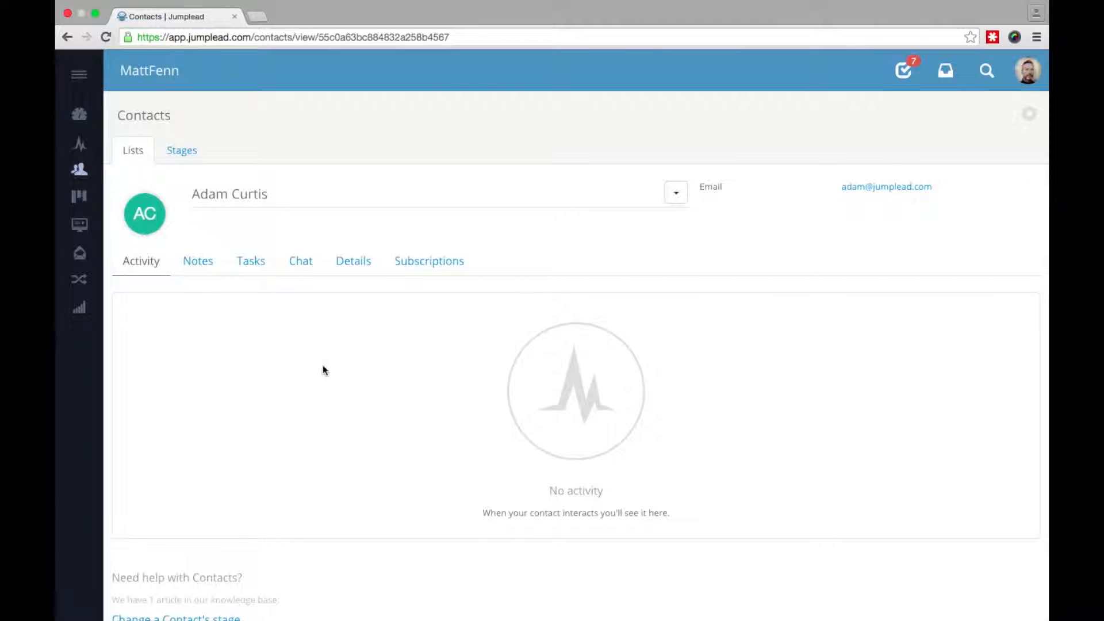
- Start a new task named 'Call back' from the contact's Tasks tab
click(259, 267)
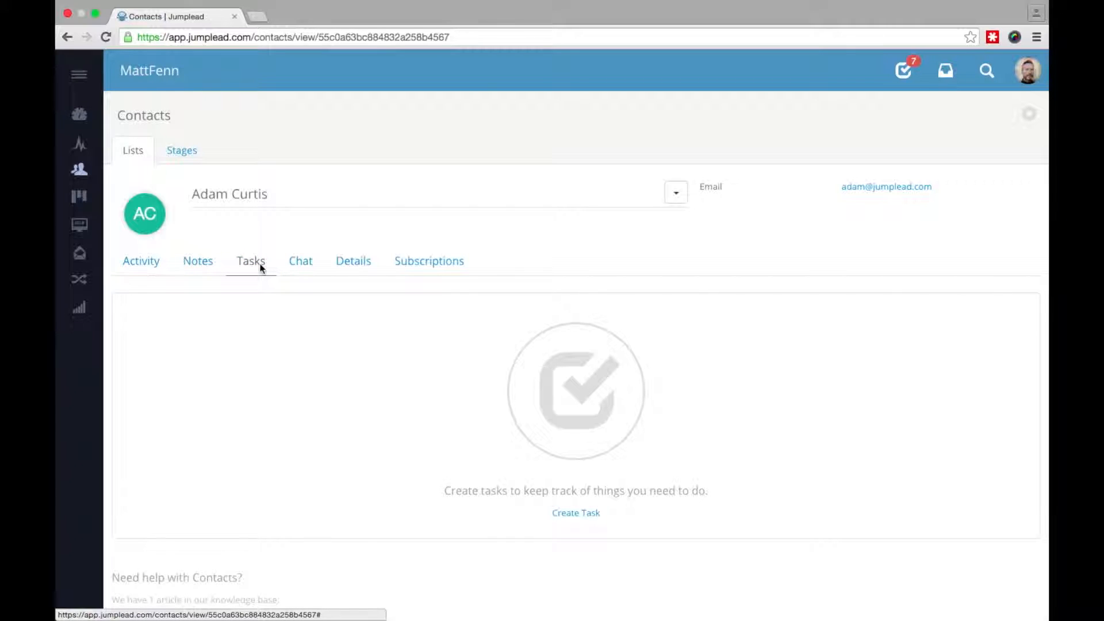
click(588, 517)
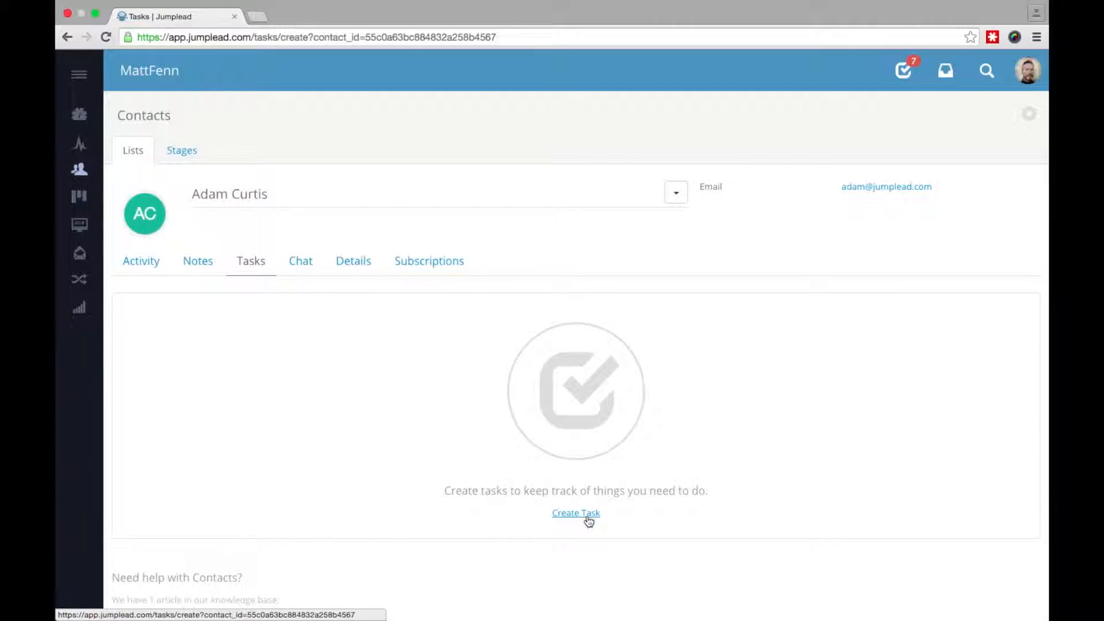
click(313, 260)
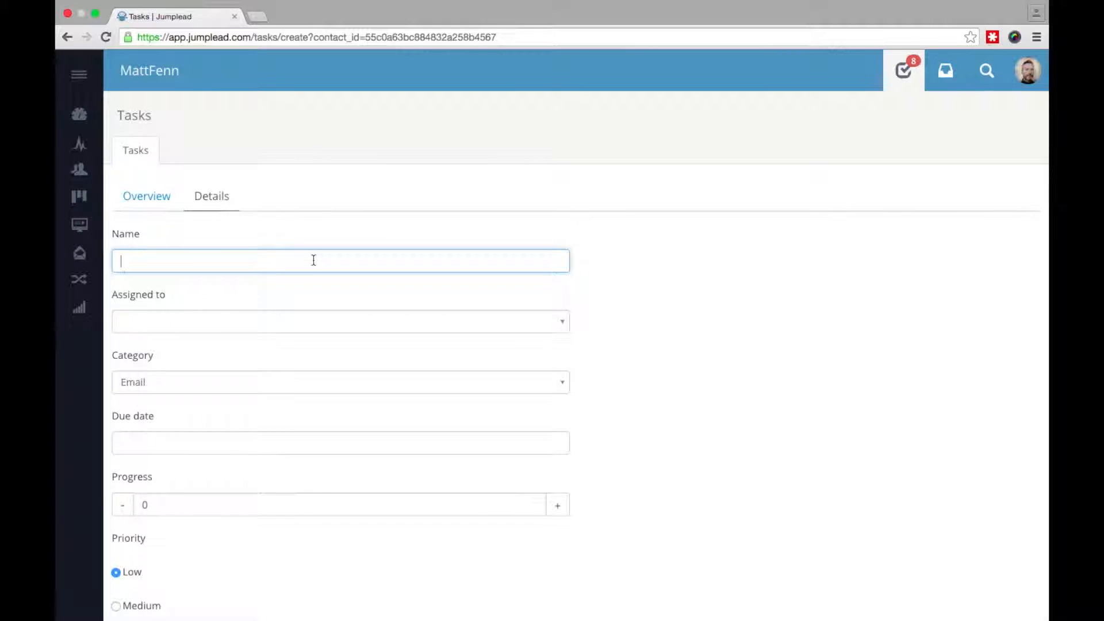
text(Call back)
- Assign the task to the account owner, with category Follow up and progress 10
click(561, 325)
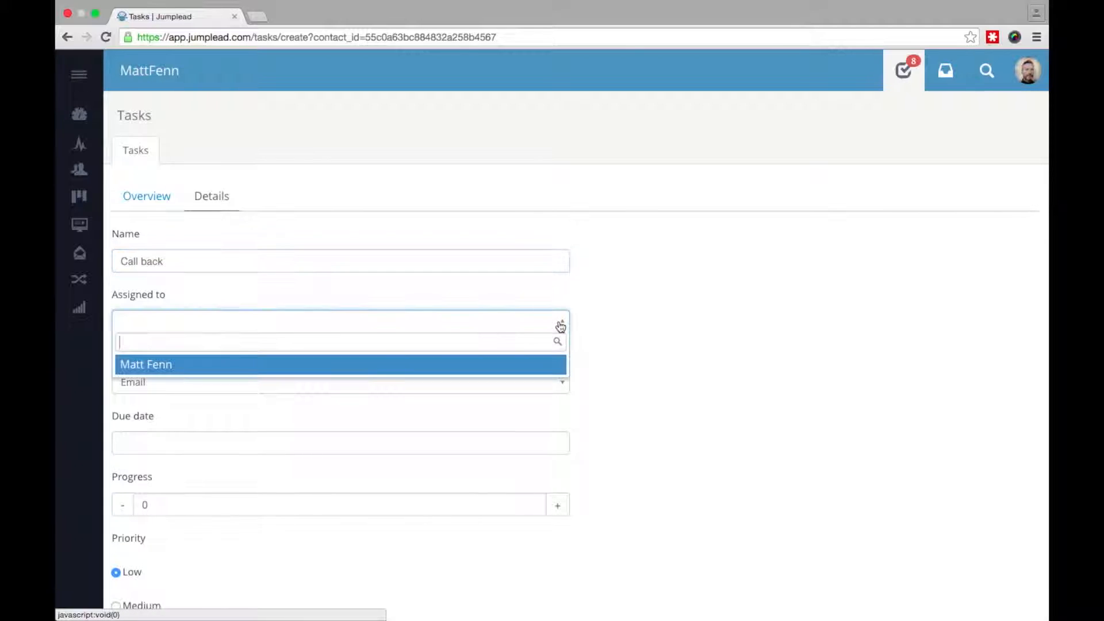
click(470, 365)
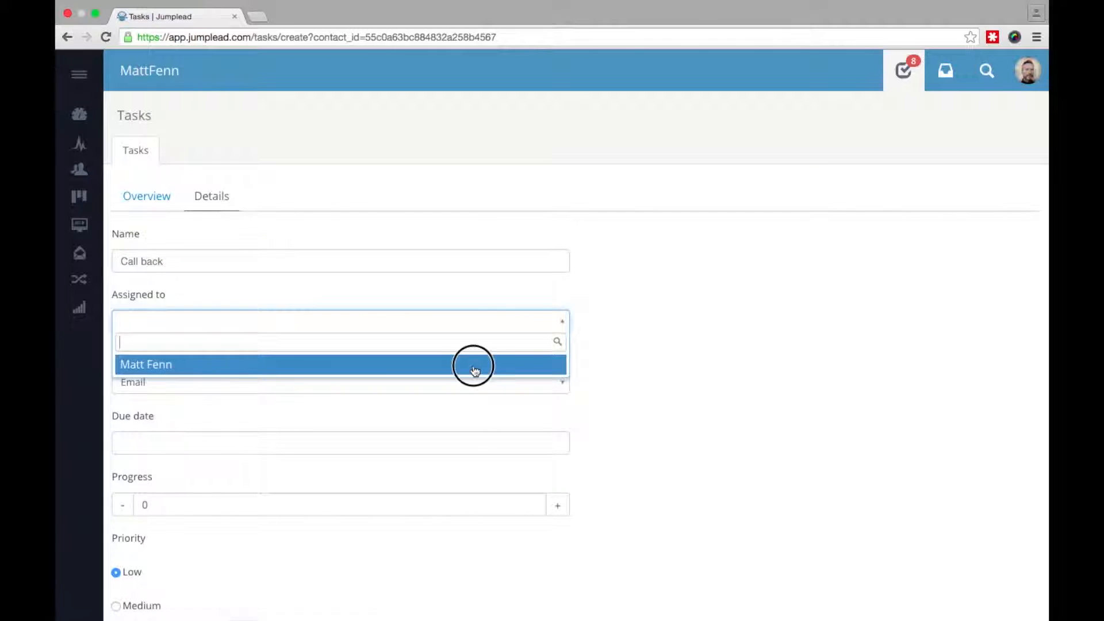
click(525, 384)
click(475, 445)
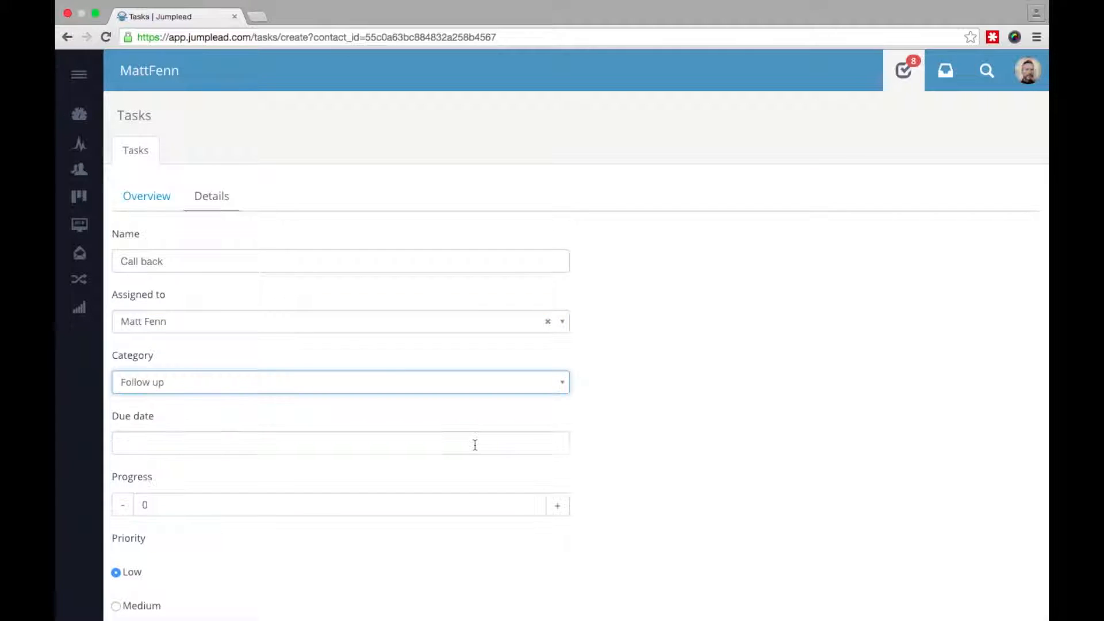
click(557, 505)
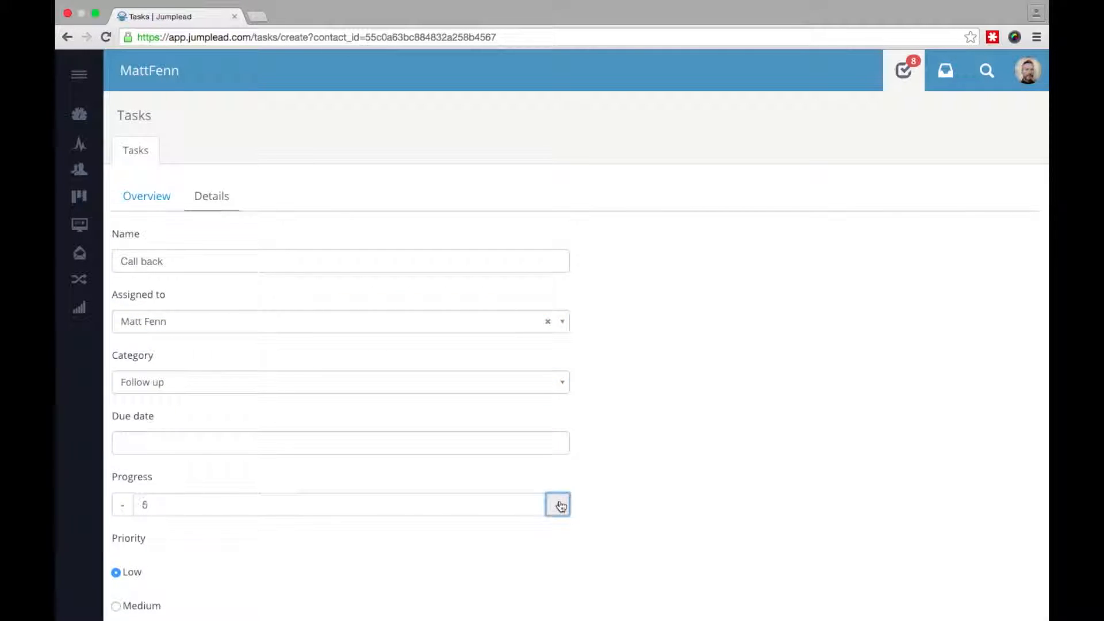
scroll(705, 491, down, 6)
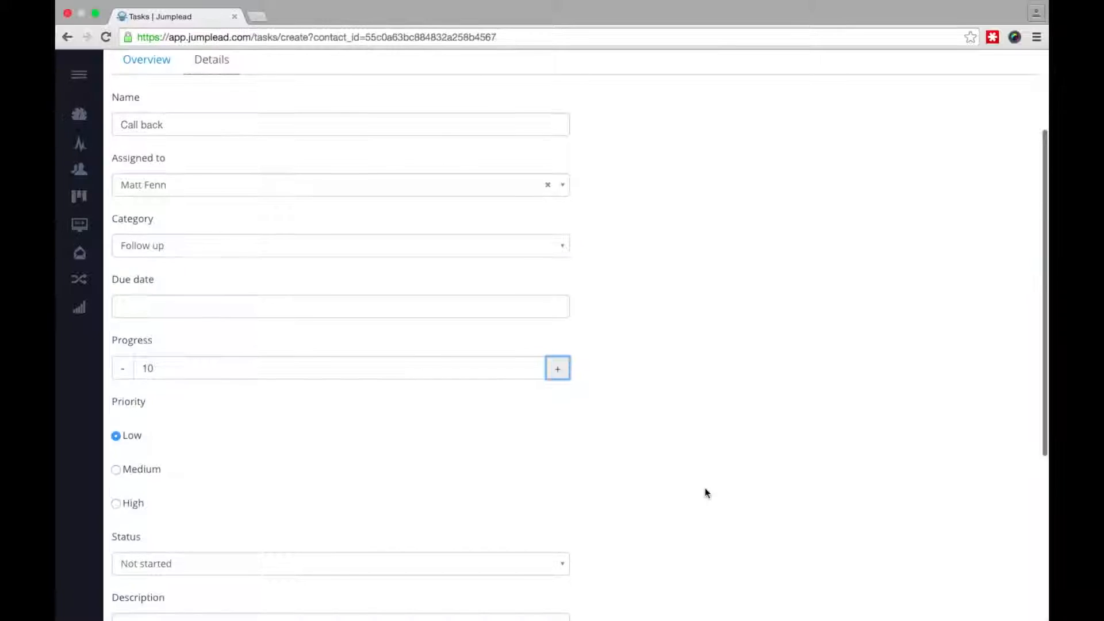
click(526, 437)
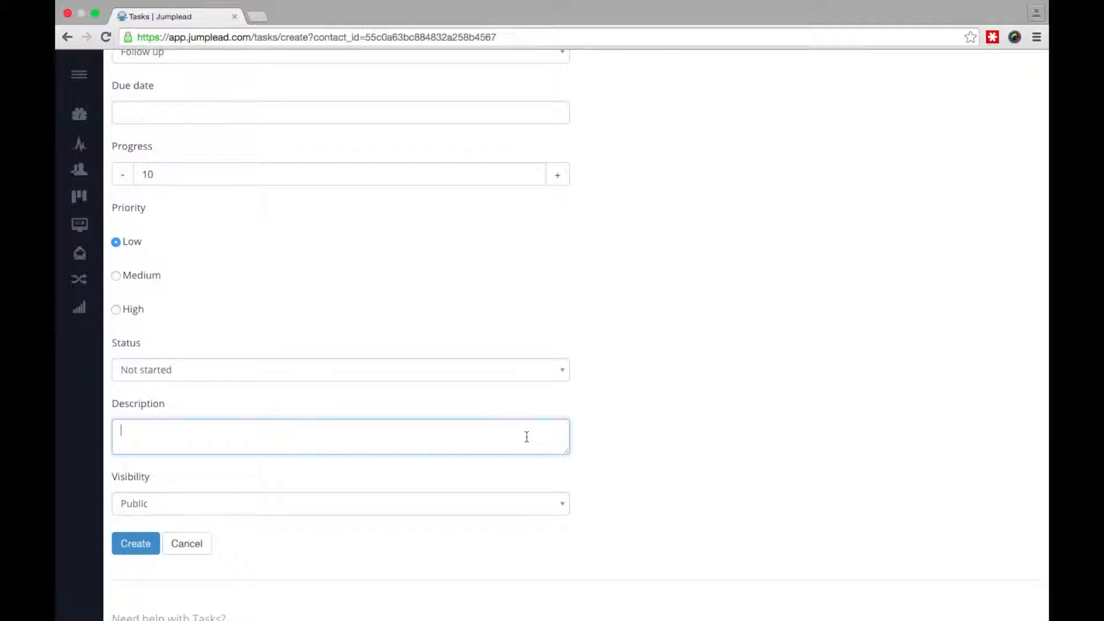
- Give the task description 'Call back on Friday', due date Fri 7 Aug 2015, and create it
text(Call back on Friday)
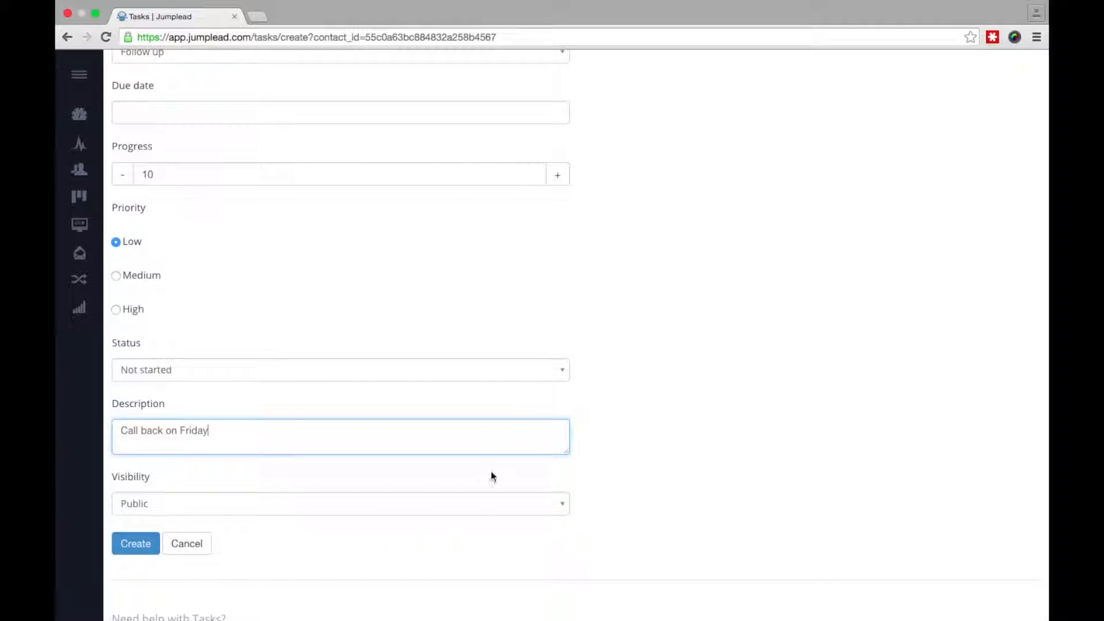
scroll(696, 392, up, 5)
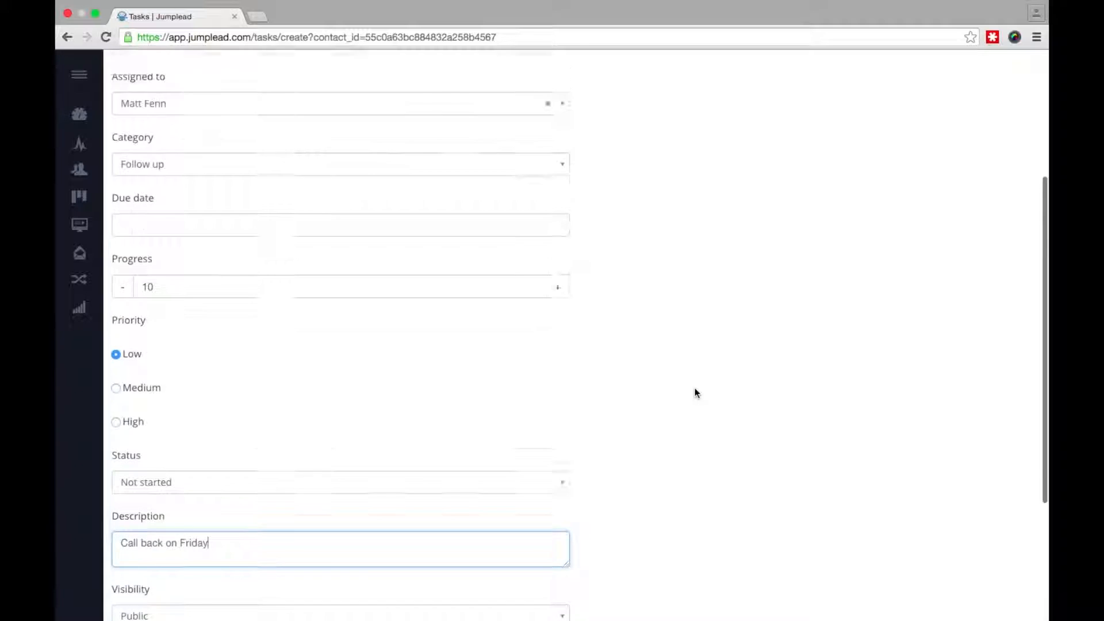
click(394, 284)
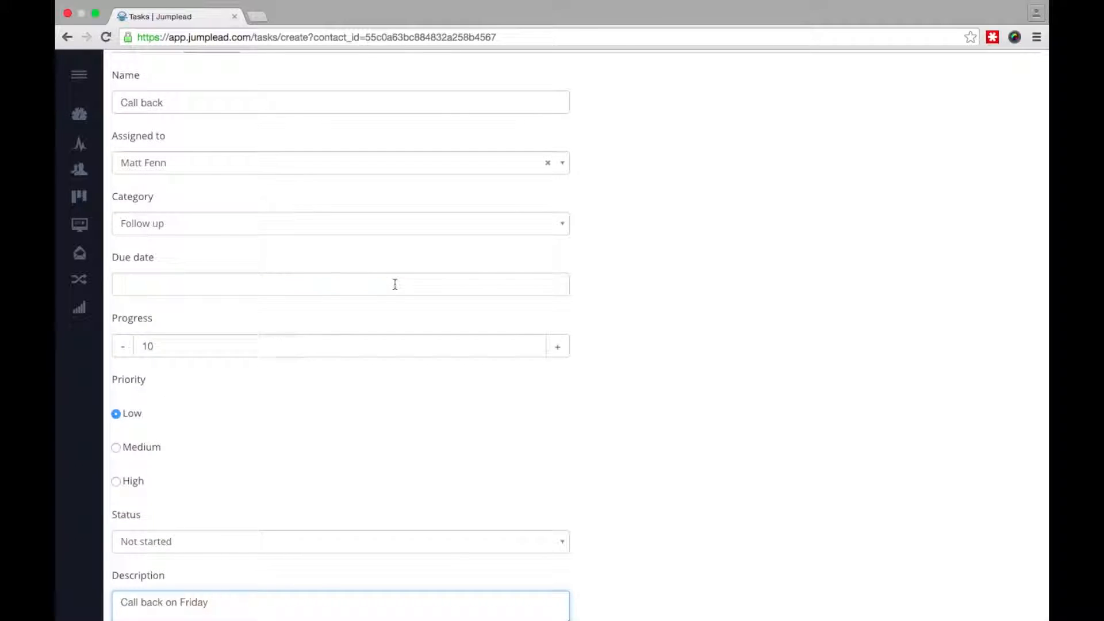
click(230, 373)
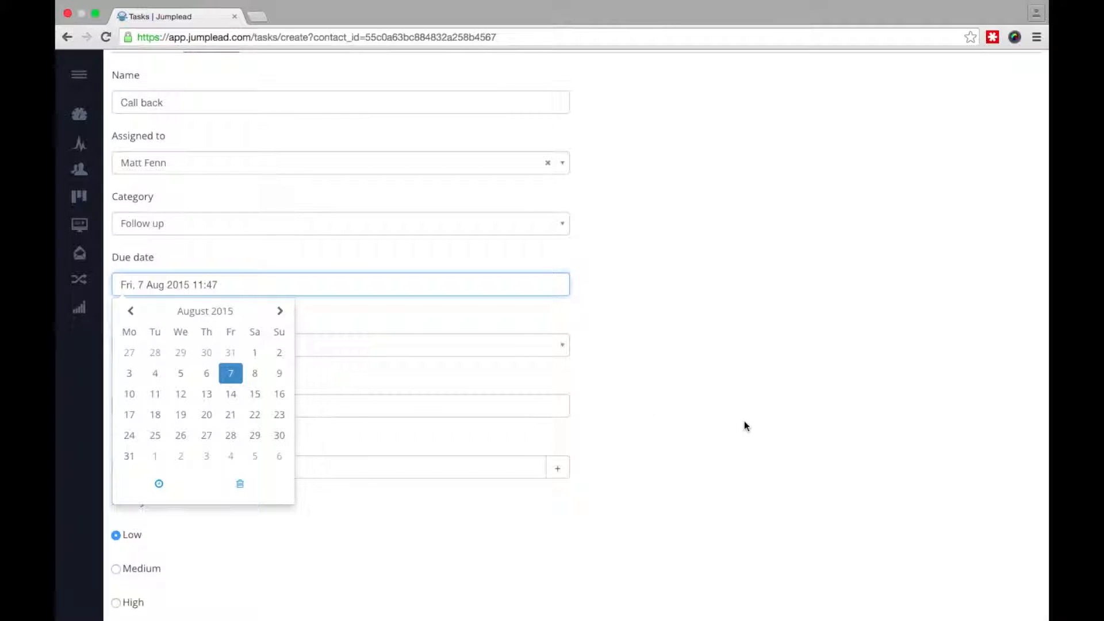
click(727, 452)
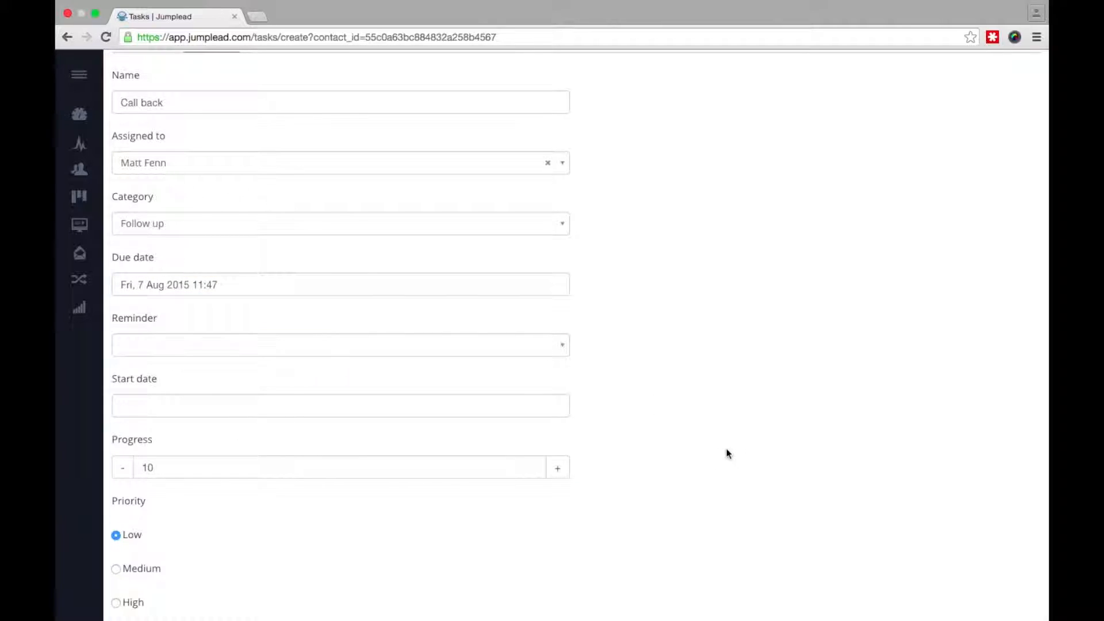
scroll(741, 313, down, 4)
scroll(742, 314, down, 3)
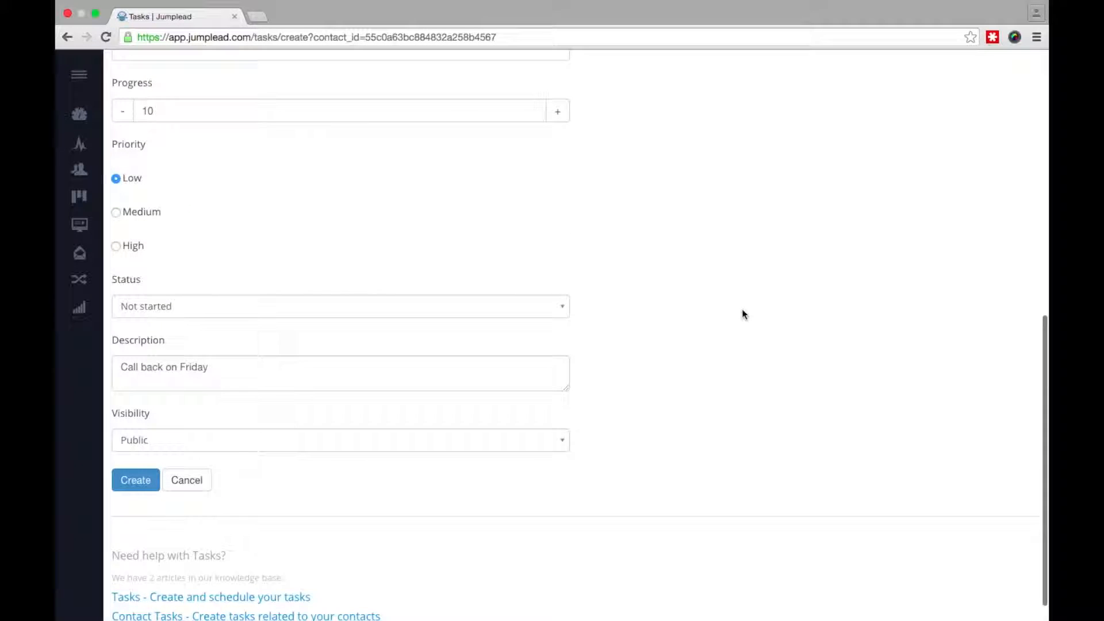
click(144, 482)
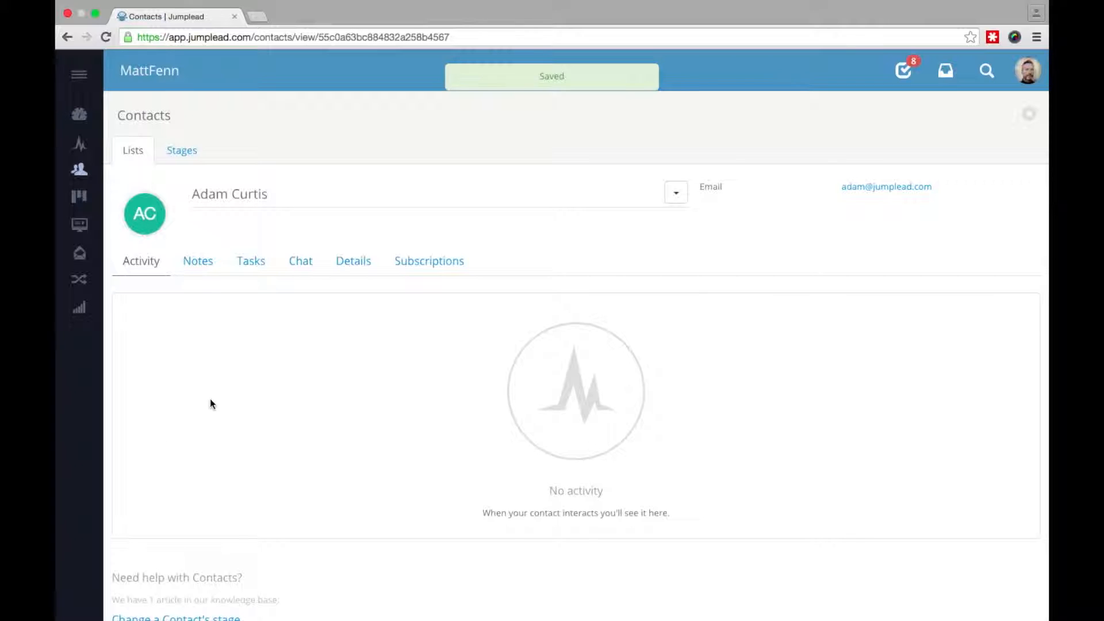
- Check the Call back task in the contact's and full task lists, then return to Contacts
click(251, 261)
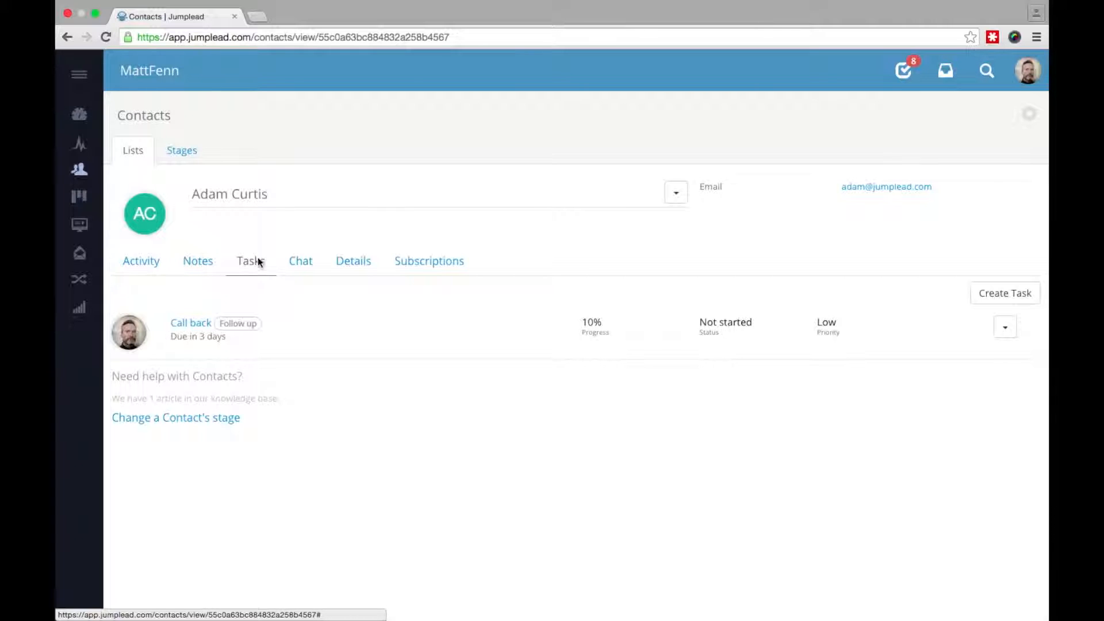
click(904, 72)
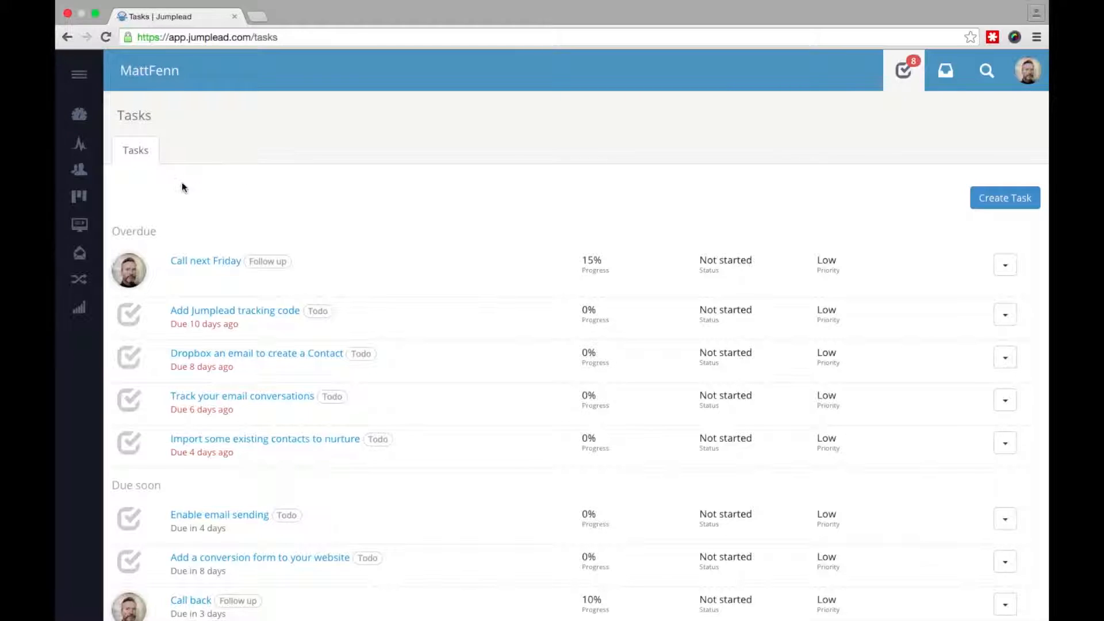
click(80, 174)
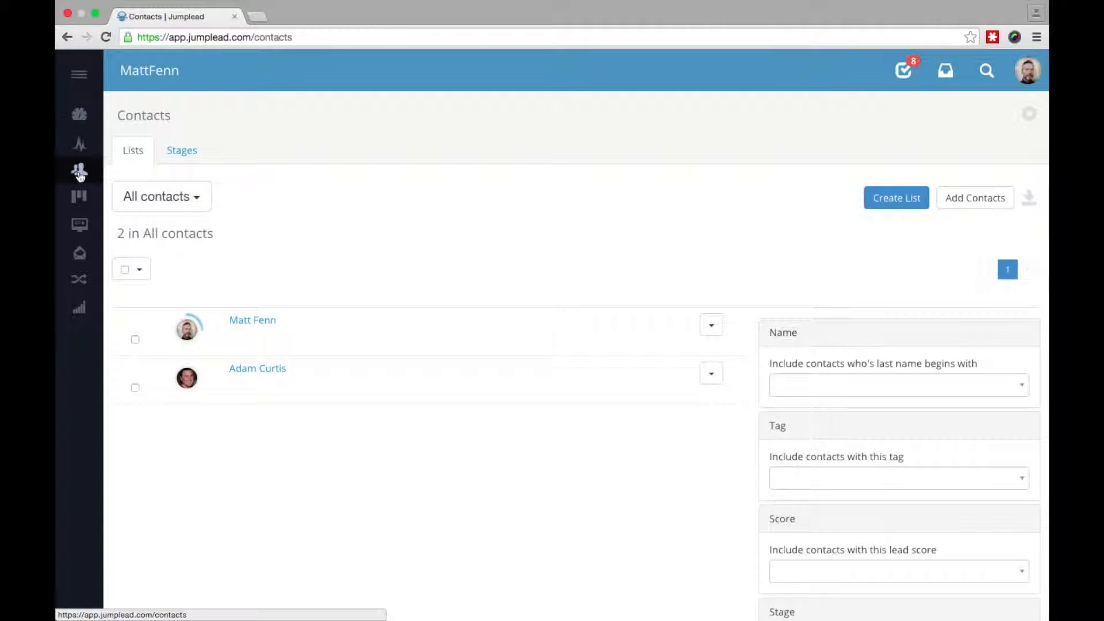
click(276, 375)
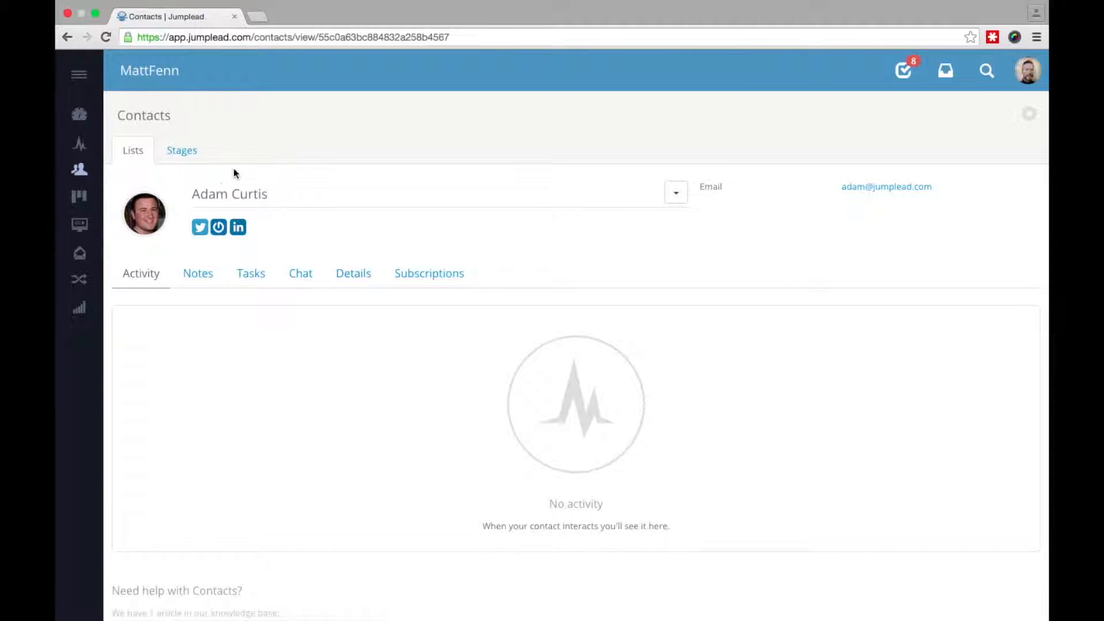
click(79, 172)
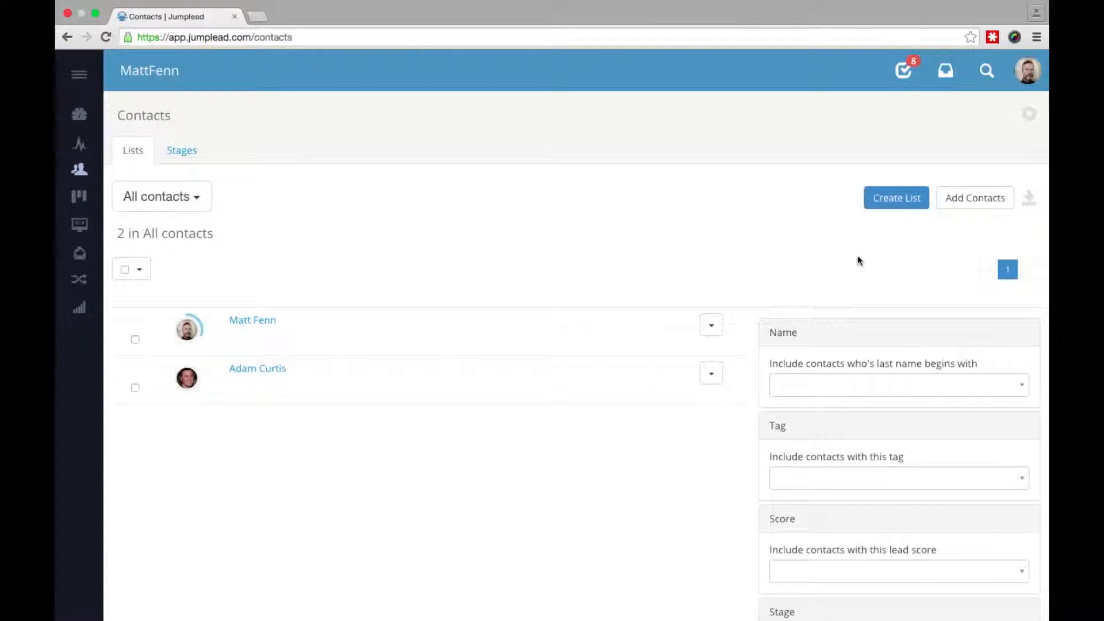
- Start a CSV contact import and select contacts.csv from the Desktop
click(975, 202)
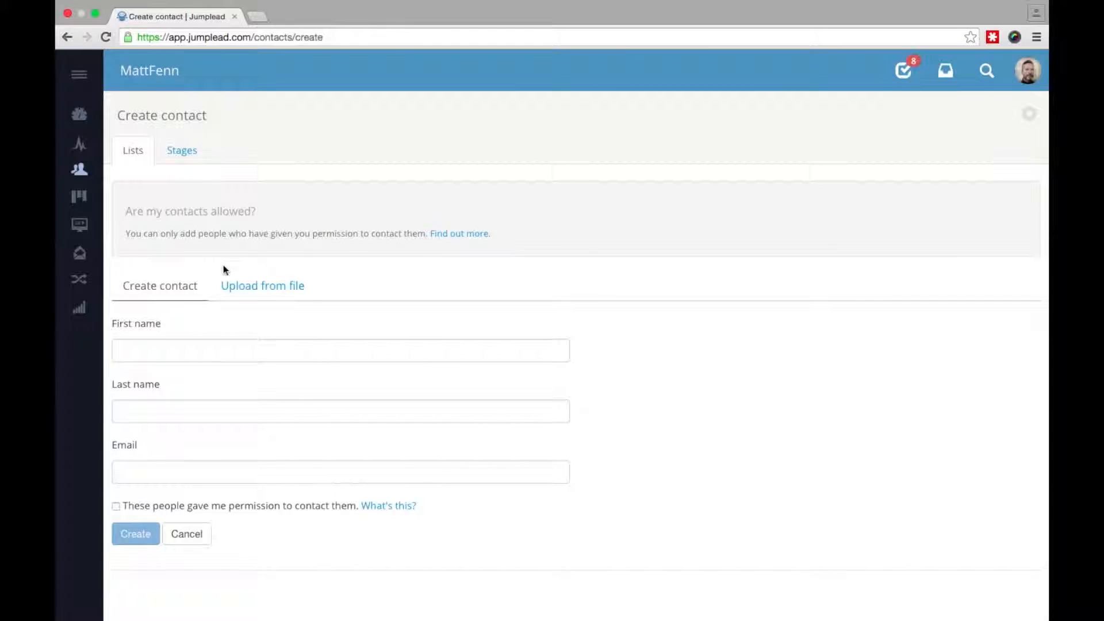
click(268, 290)
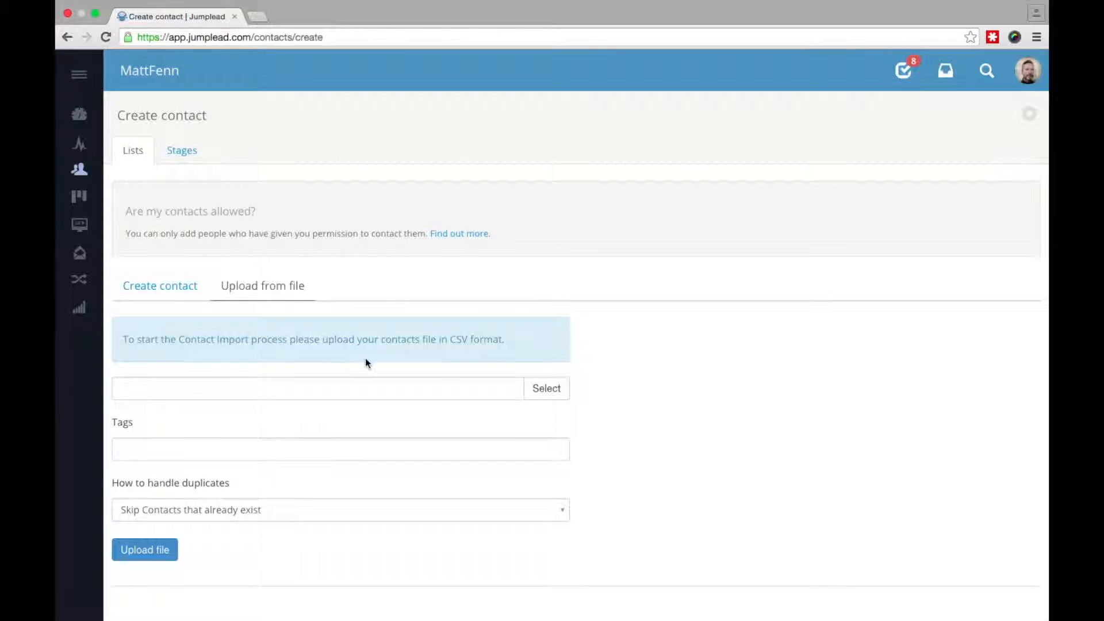
click(413, 393)
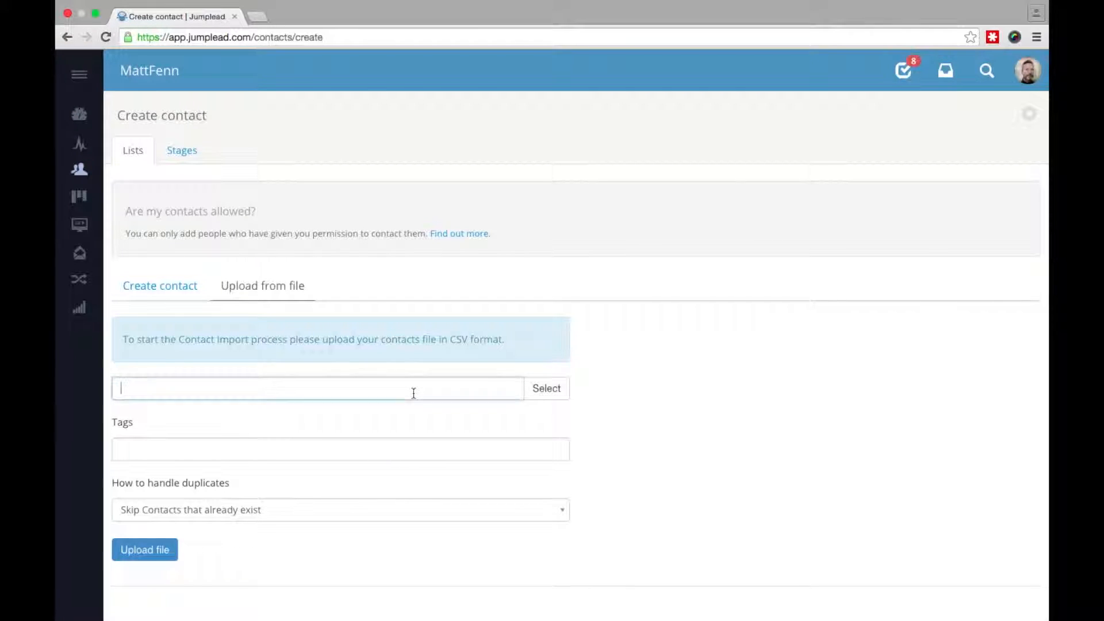
click(555, 394)
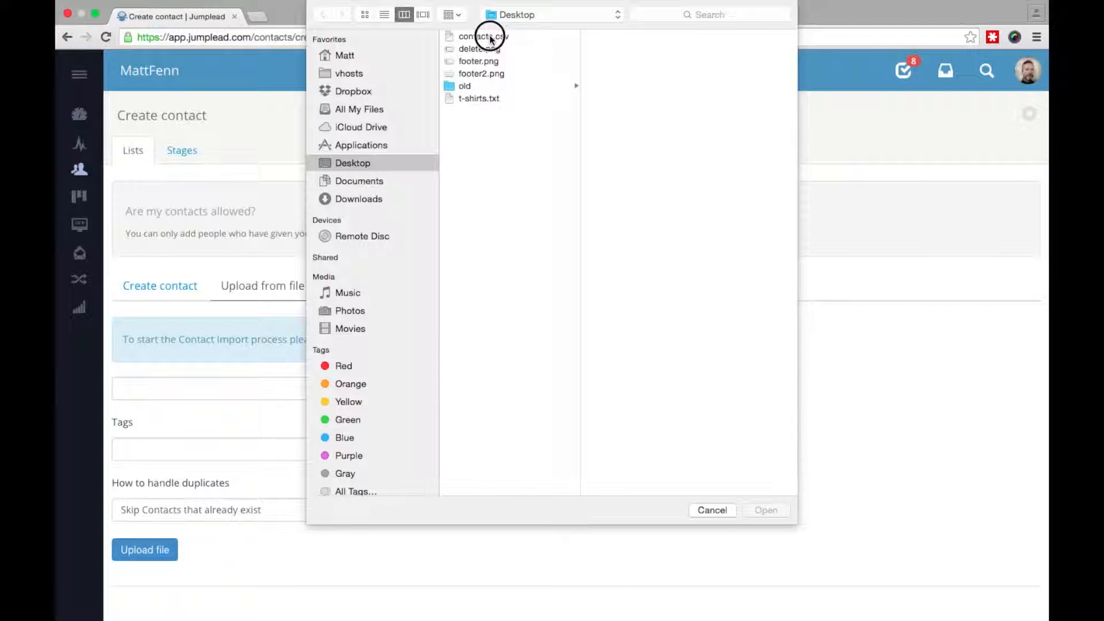
click(489, 36)
click(771, 509)
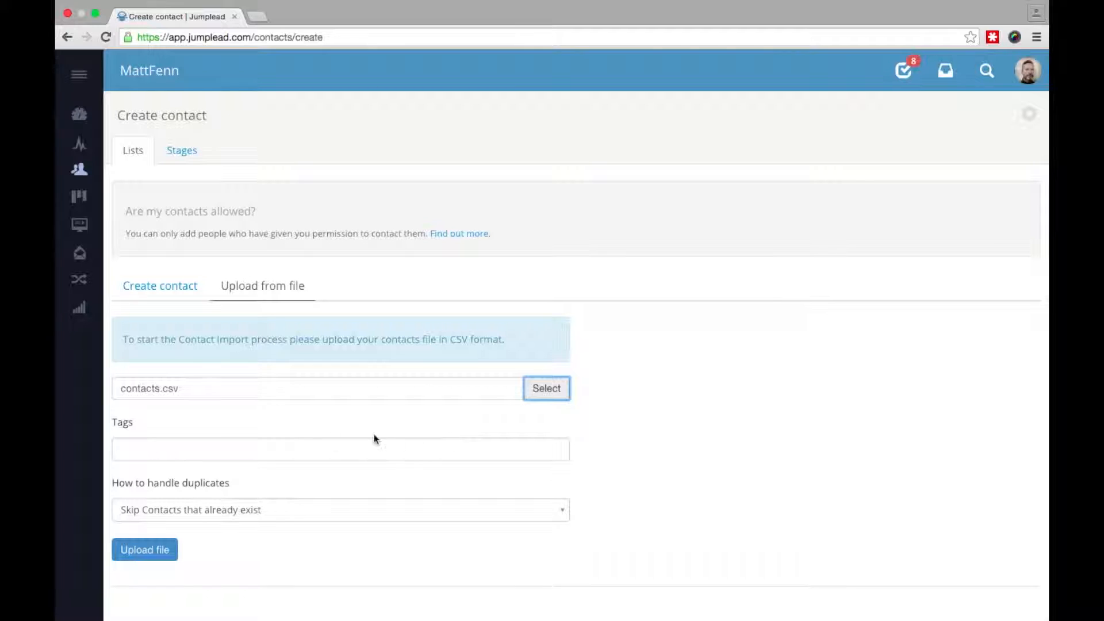
- Tag the import 'awesome', merge duplicates into existing contacts, and upload the file
click(320, 447)
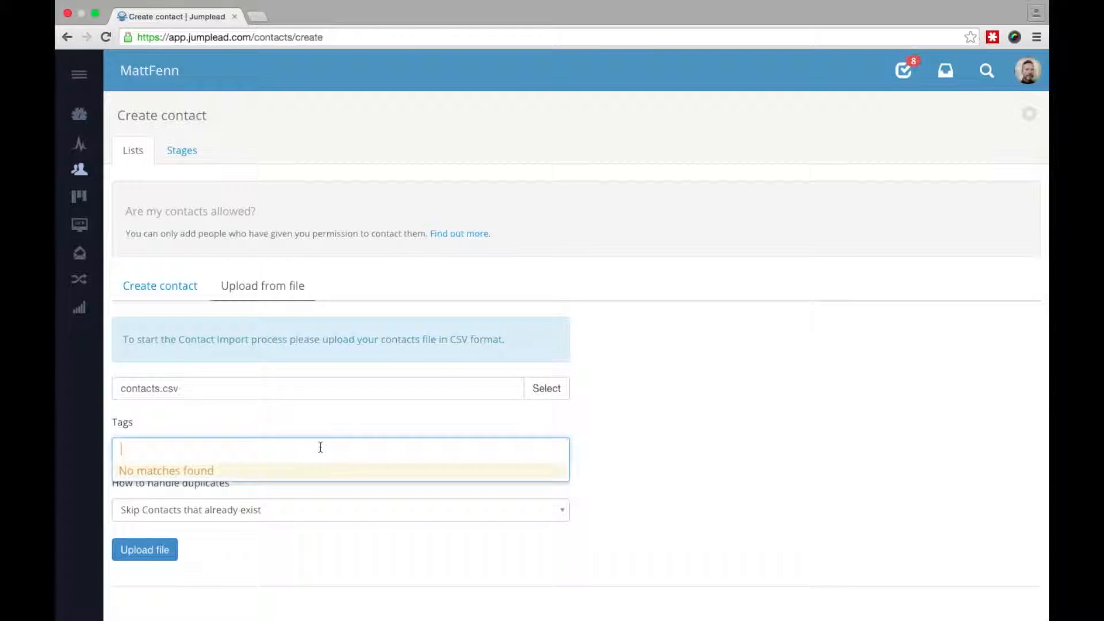
text(awesome)
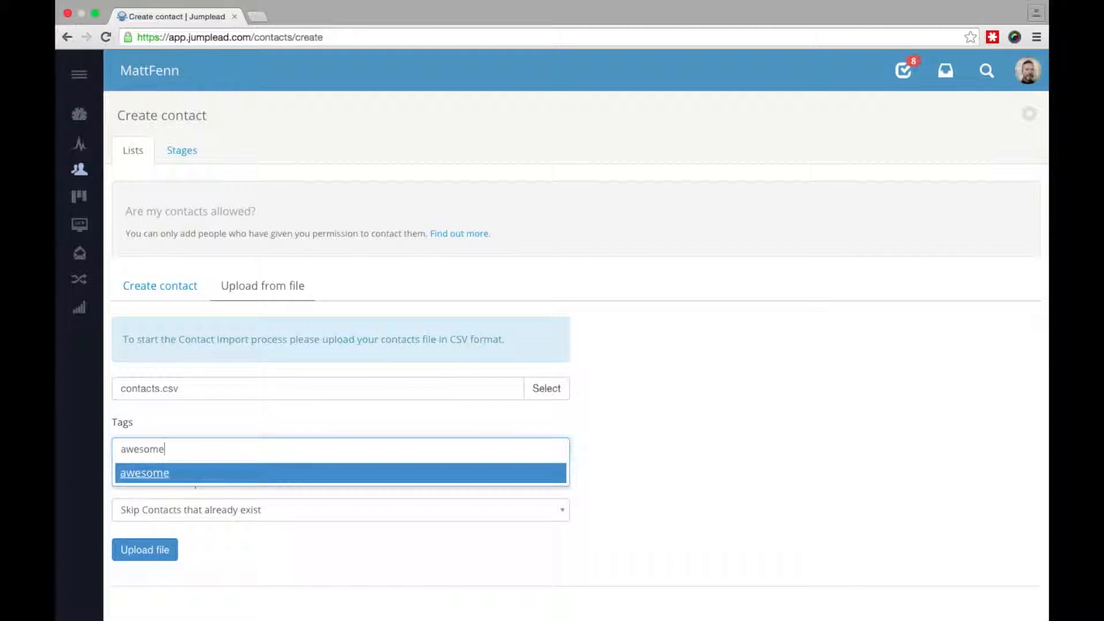
click(247, 472)
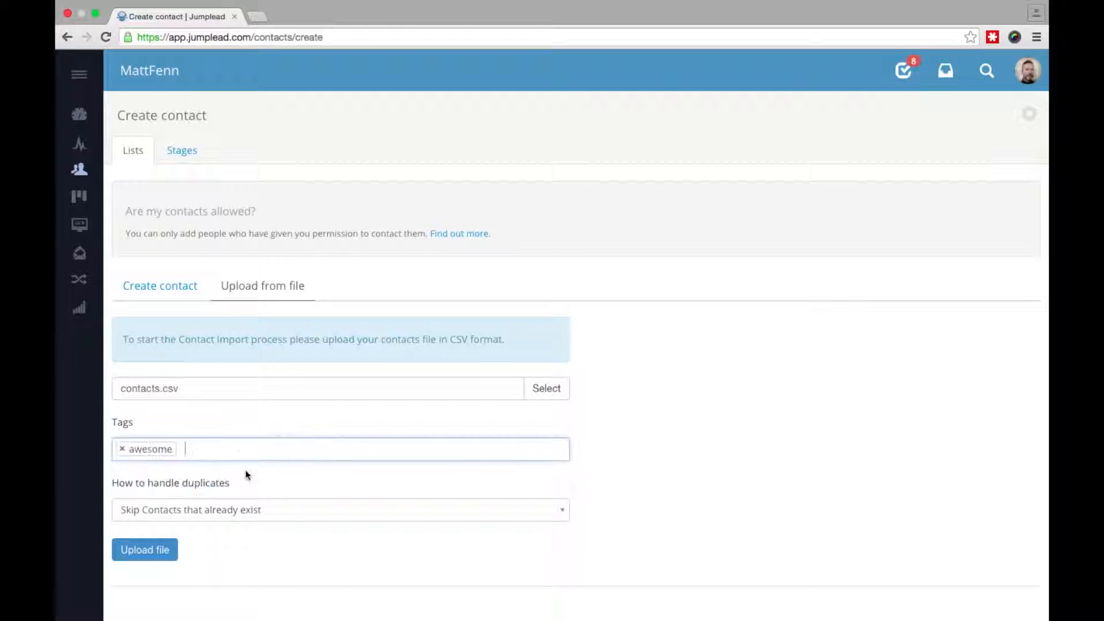
click(316, 510)
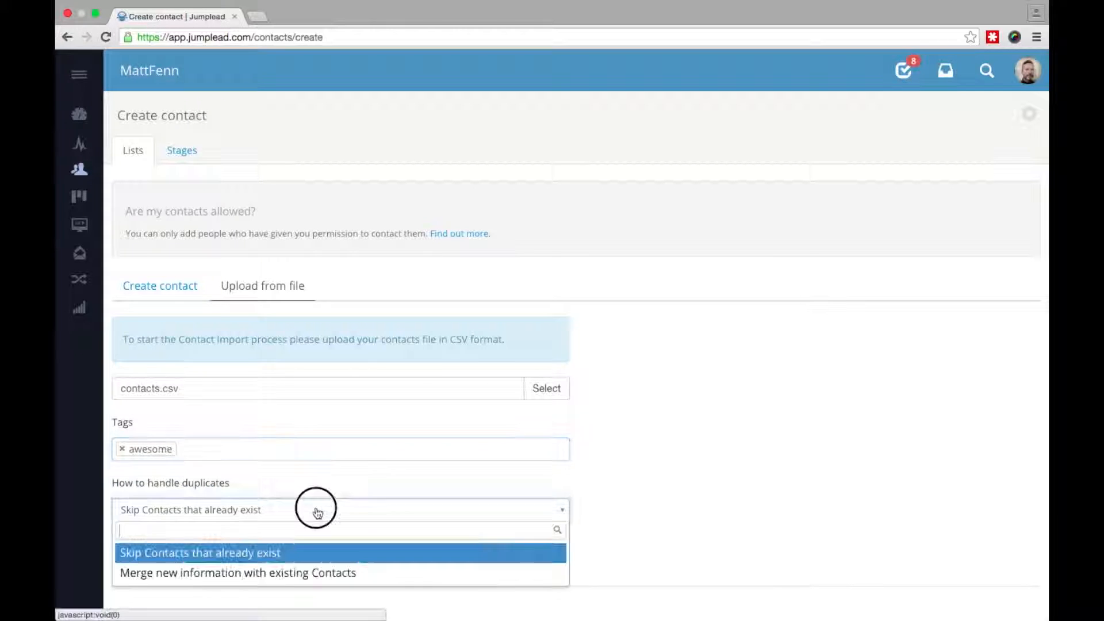
click(280, 580)
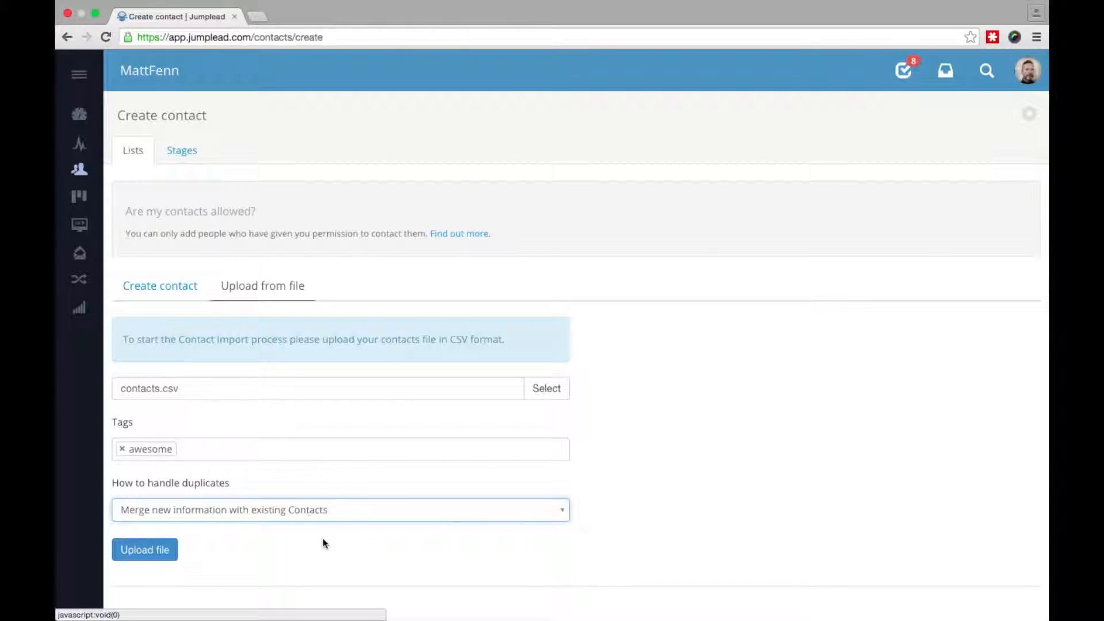
click(143, 552)
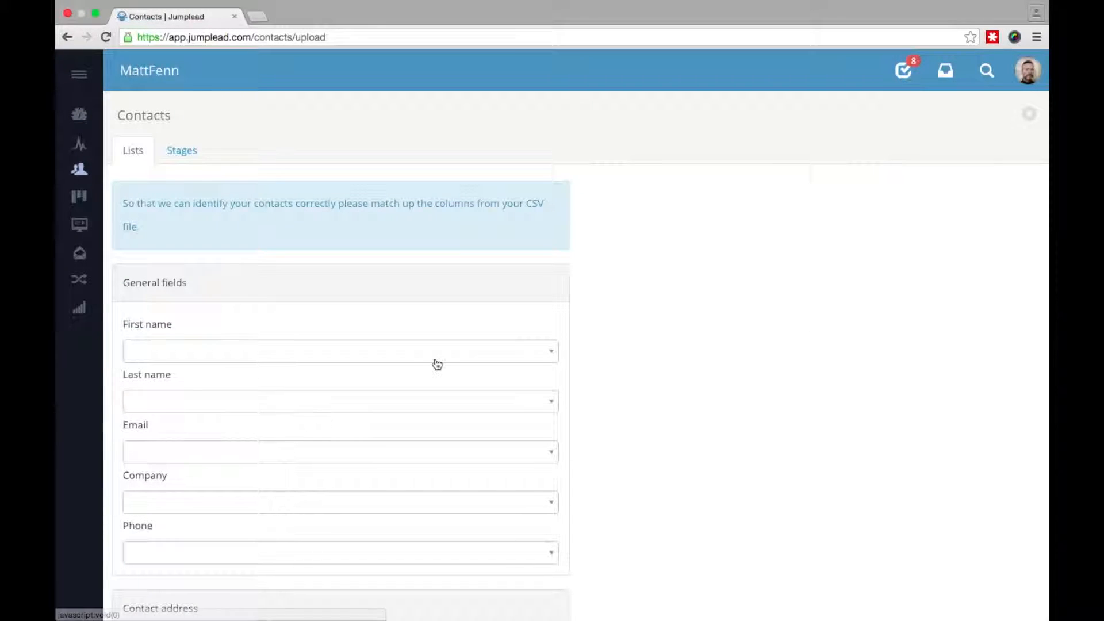
- Map the First Name, Last Name and Email Address CSV columns to their contact fields
click(535, 352)
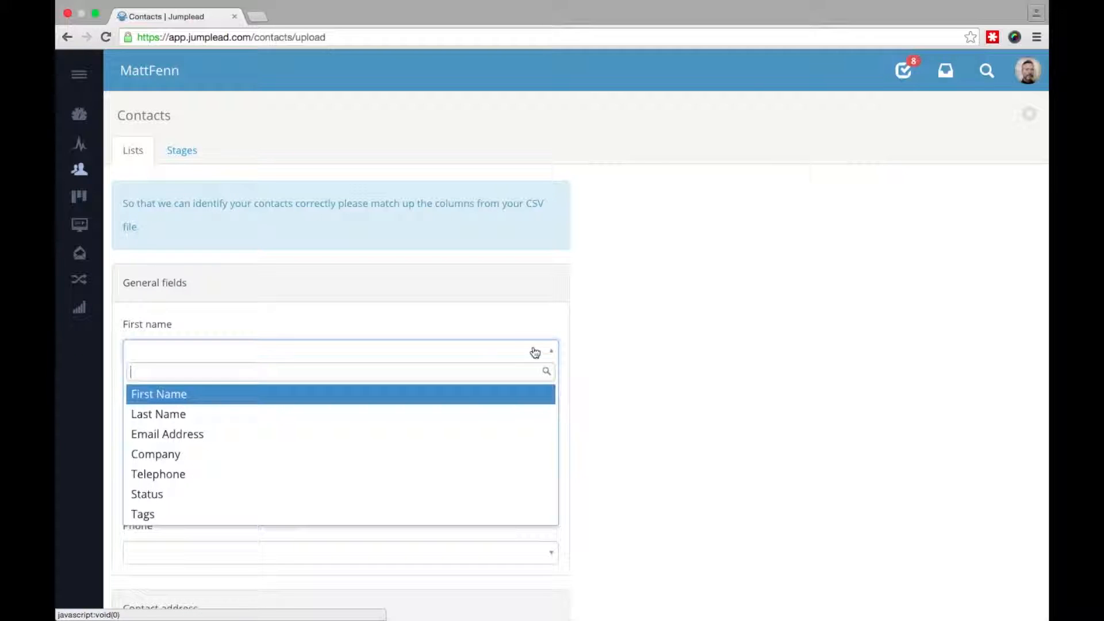
click(453, 402)
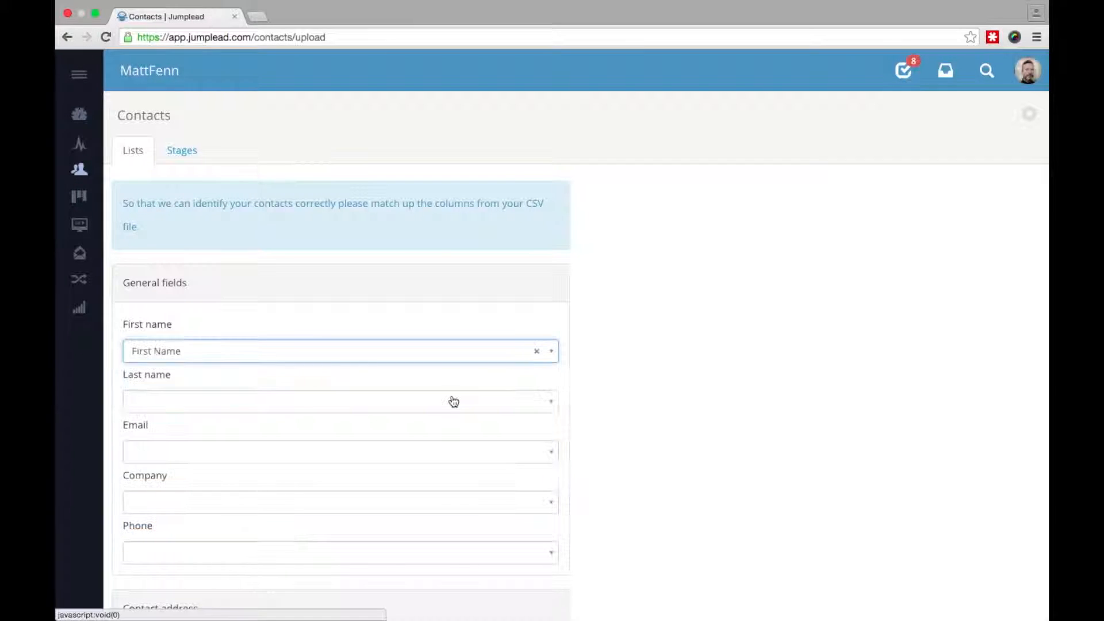
click(517, 409)
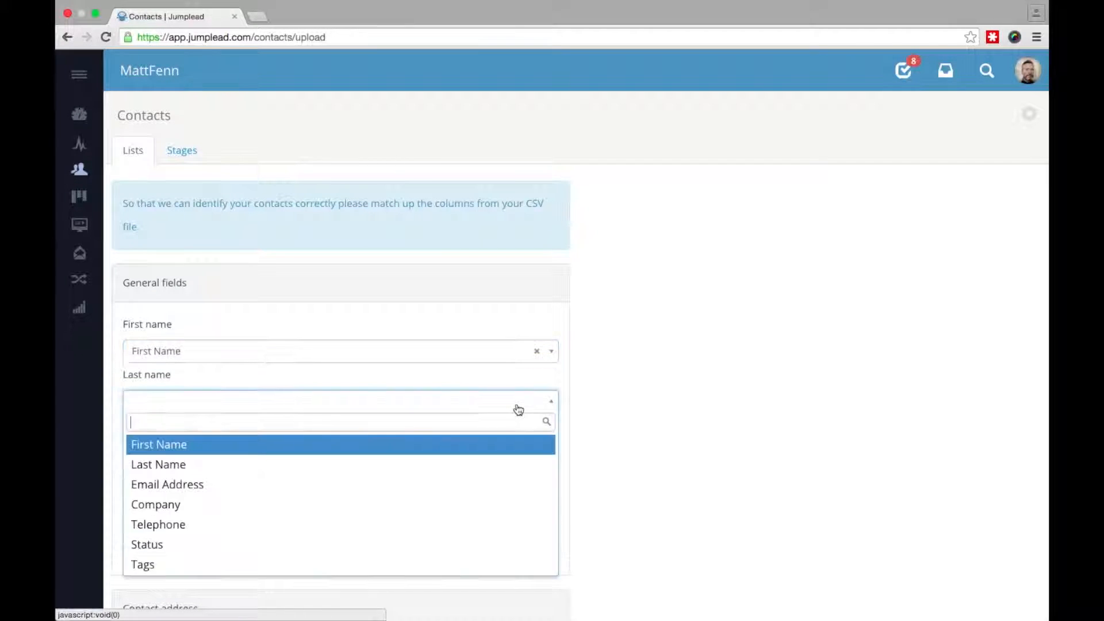
click(491, 464)
click(496, 460)
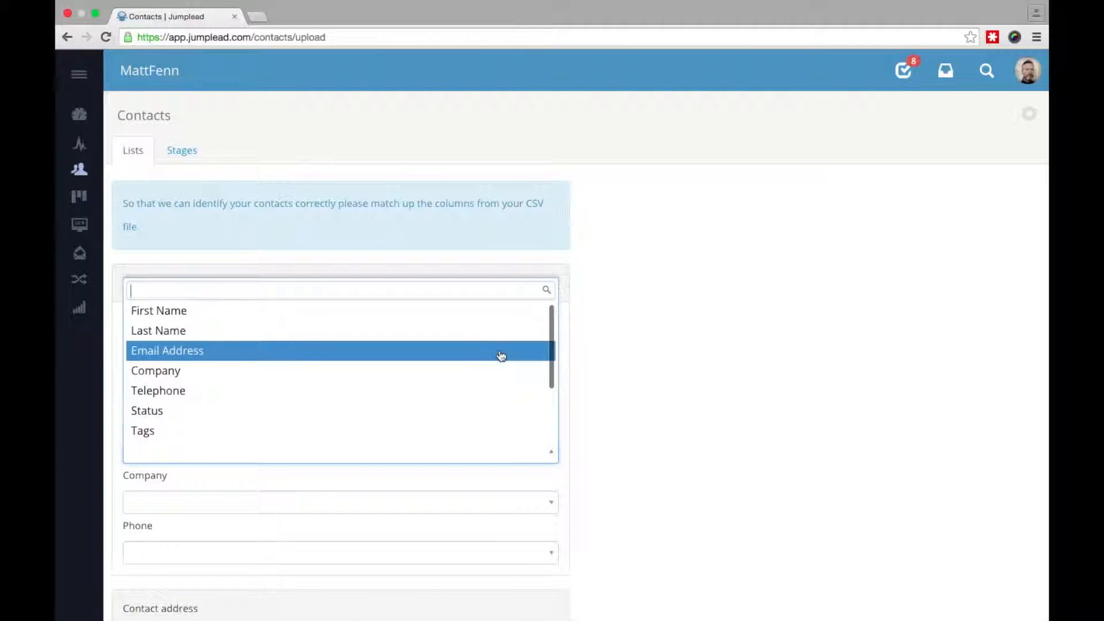
click(501, 353)
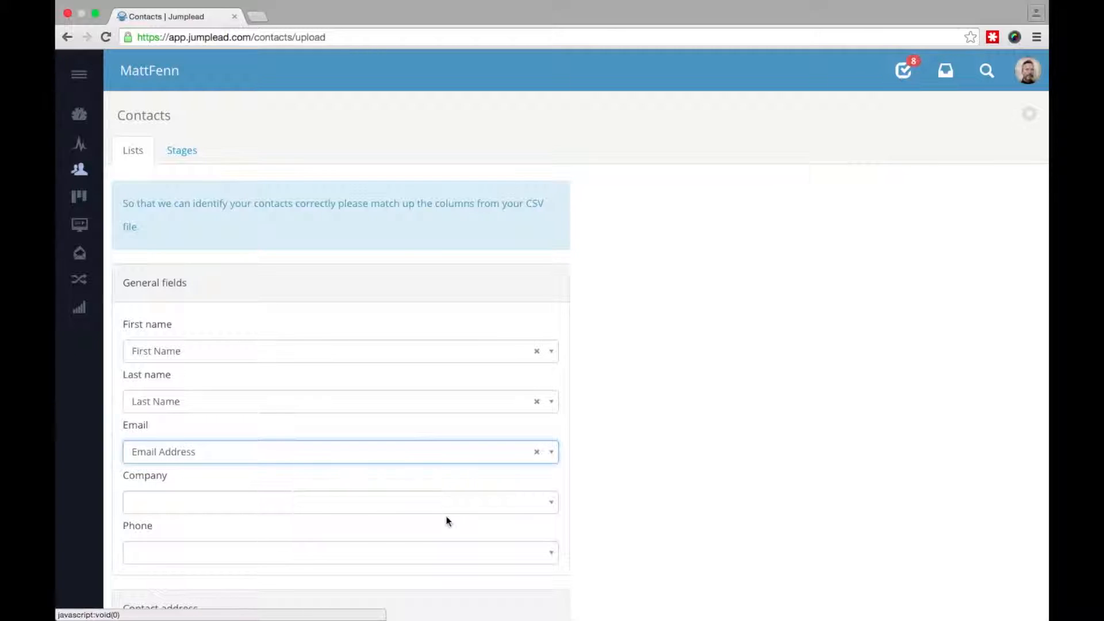
- Map Company and Telephone columns, leaving Street address without a column
click(463, 499)
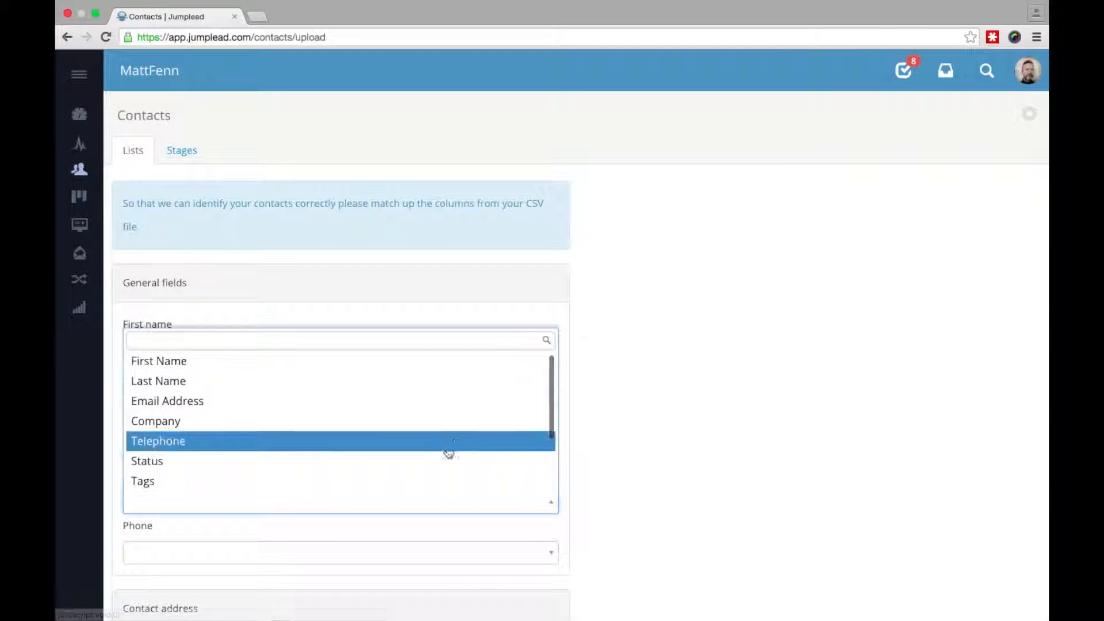
click(448, 424)
click(401, 560)
click(401, 494)
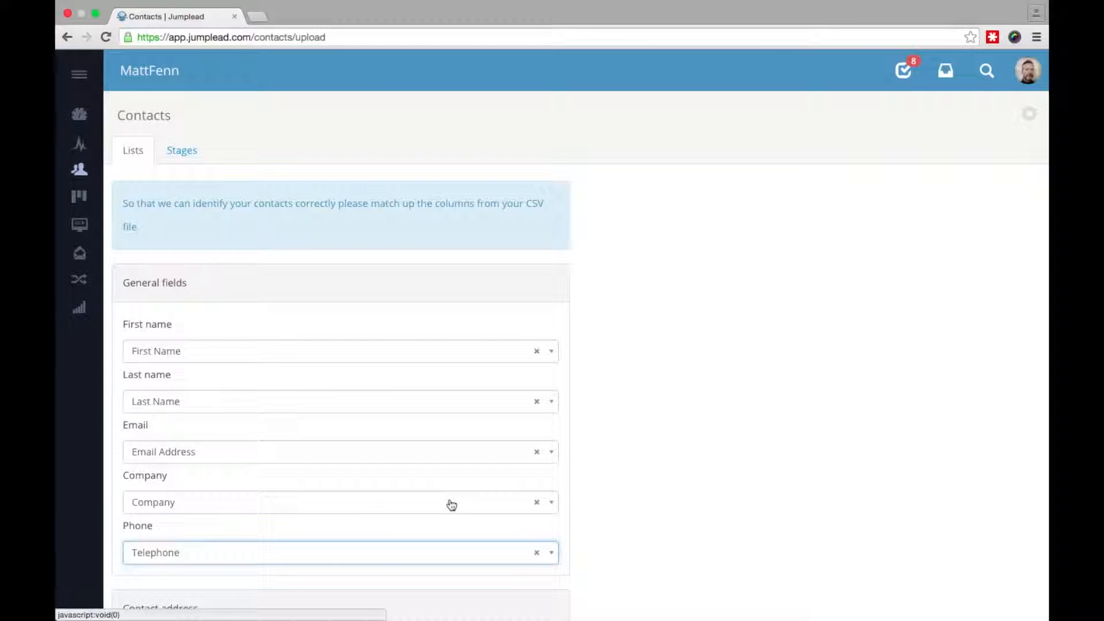
scroll(721, 539, down, 7)
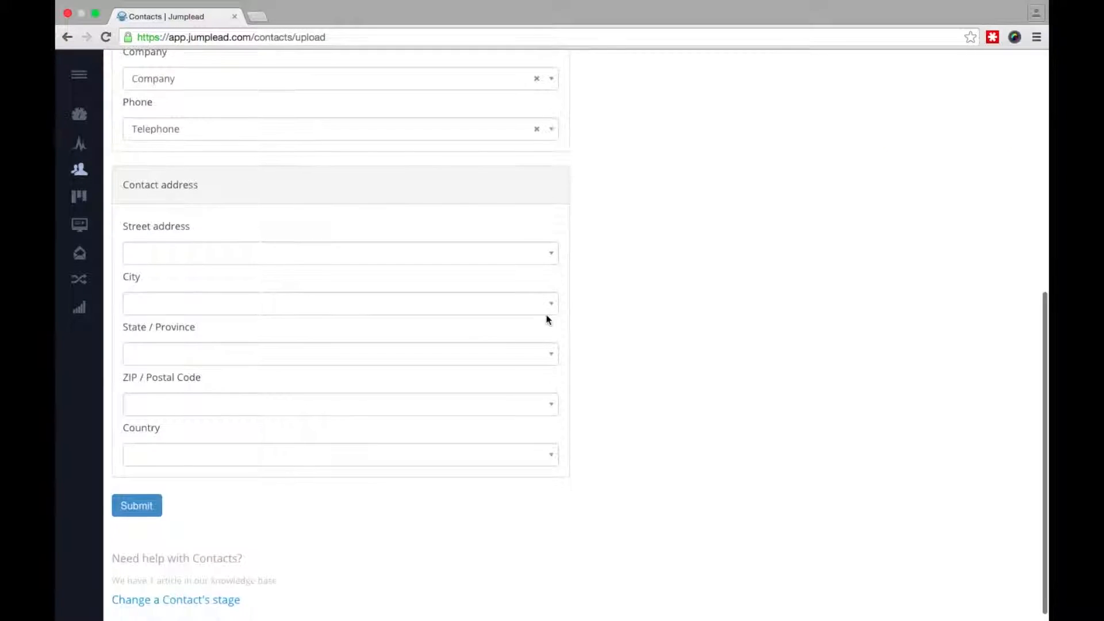
click(518, 254)
scroll(441, 321, down, 1)
scroll(441, 321, down, 2)
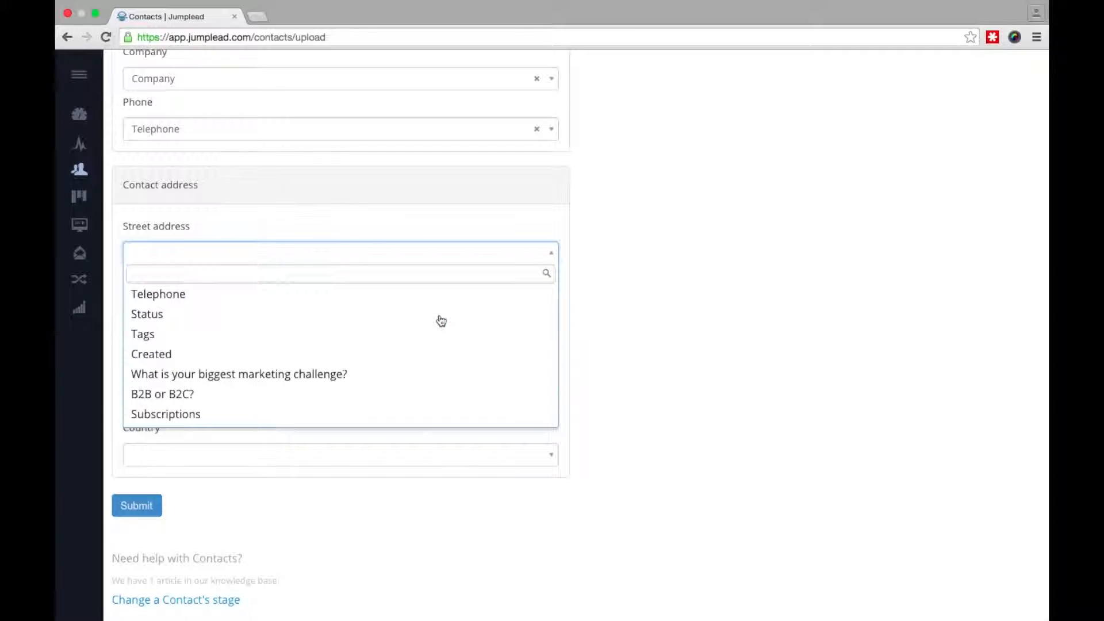
right_click(712, 301)
click(709, 261)
- Submit the column mapping and go back to the Contacts list
click(712, 239)
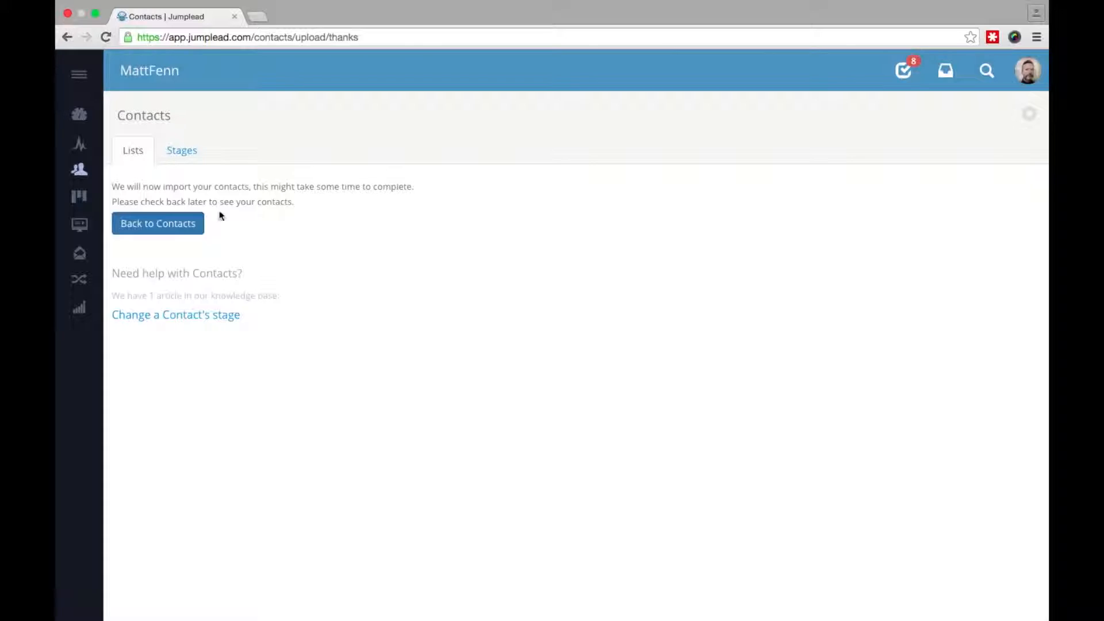
click(177, 229)
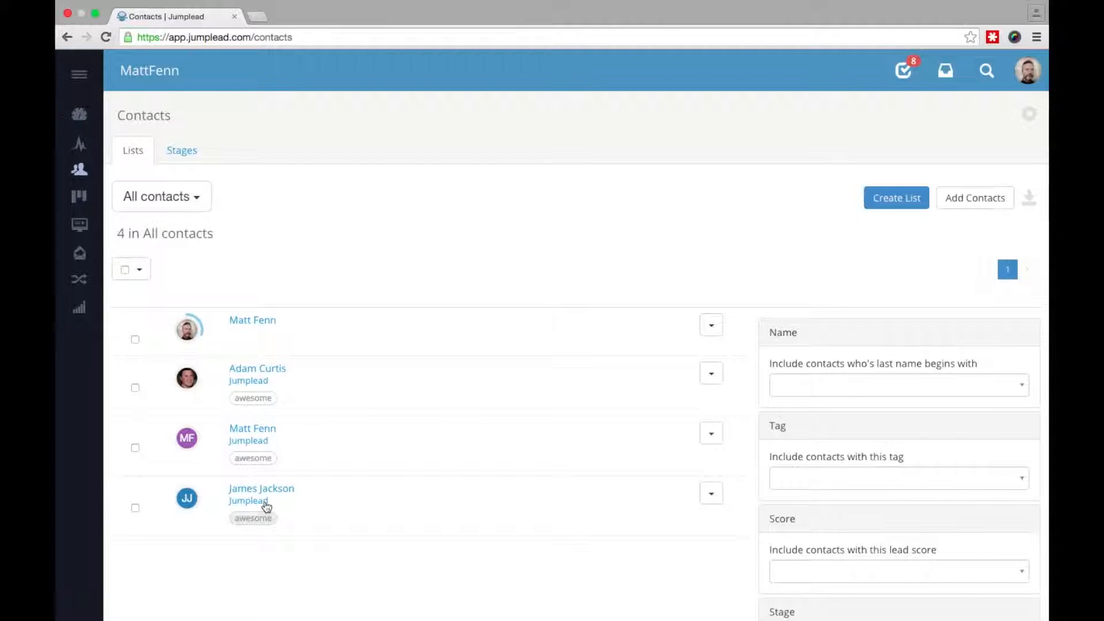
- Filter contacts by the 'awesome' tag, leaving the three imported contacts
click(260, 400)
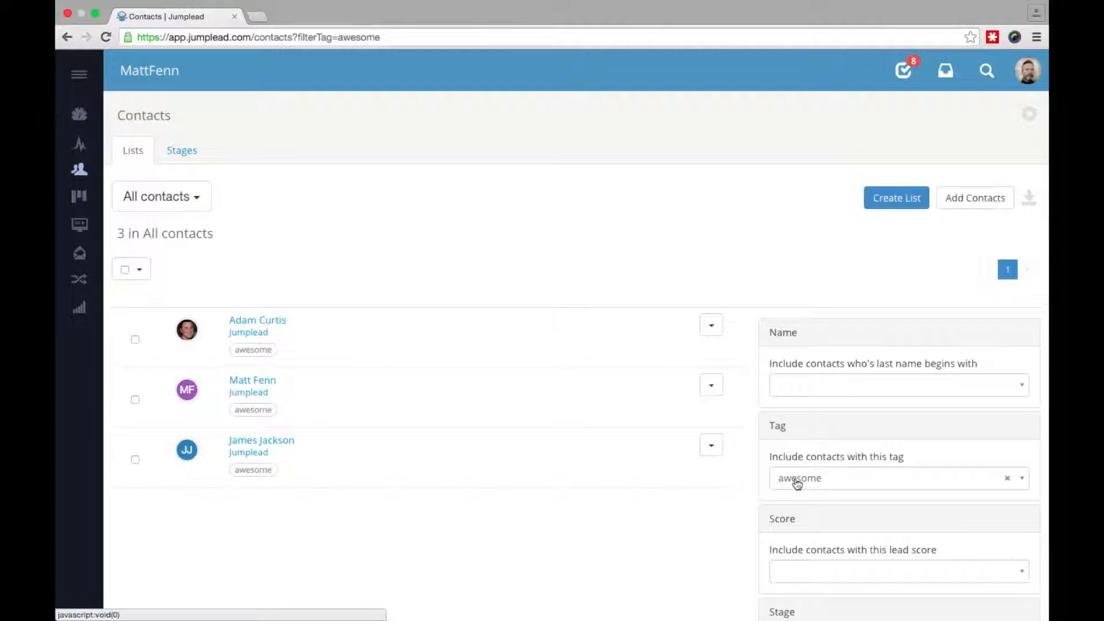
scroll(714, 517, down, 3)
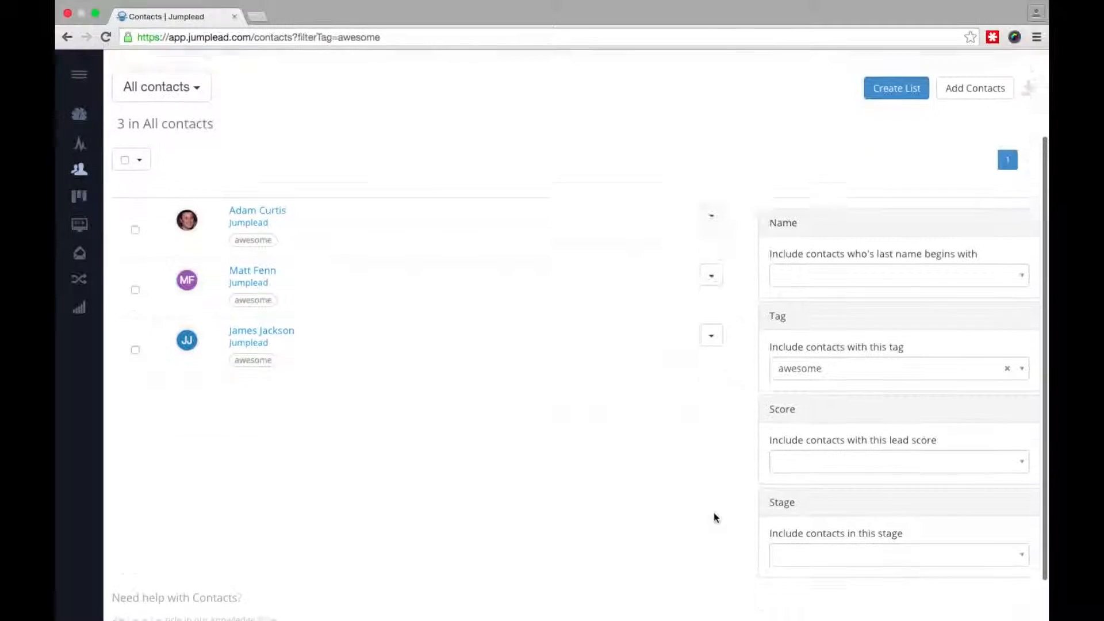
scroll(713, 512, up, 1)
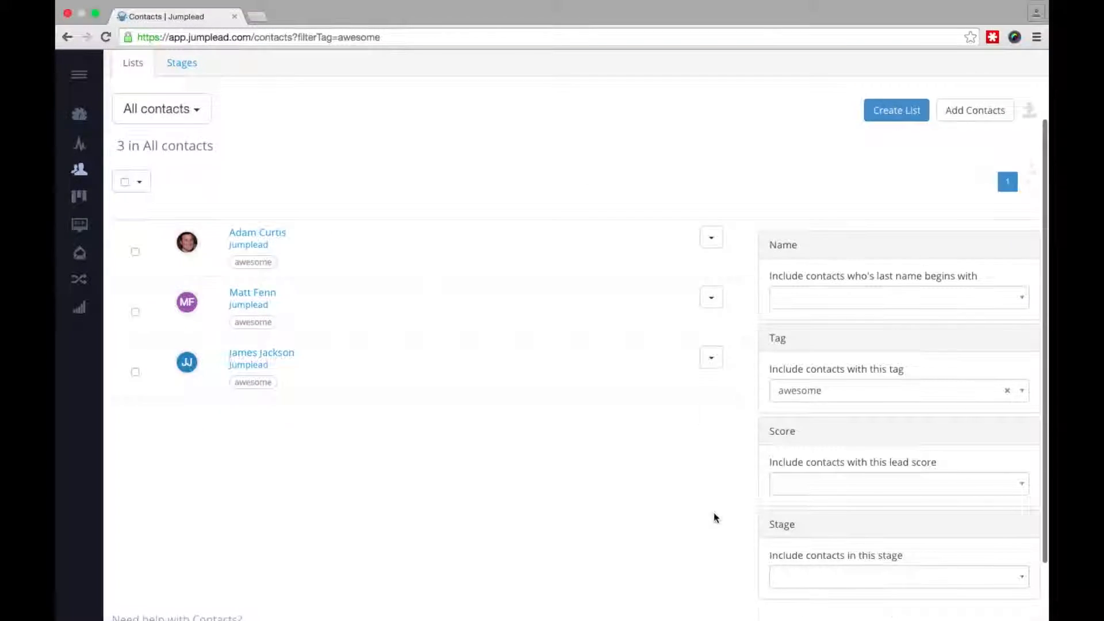
scroll(713, 512, up, 3)
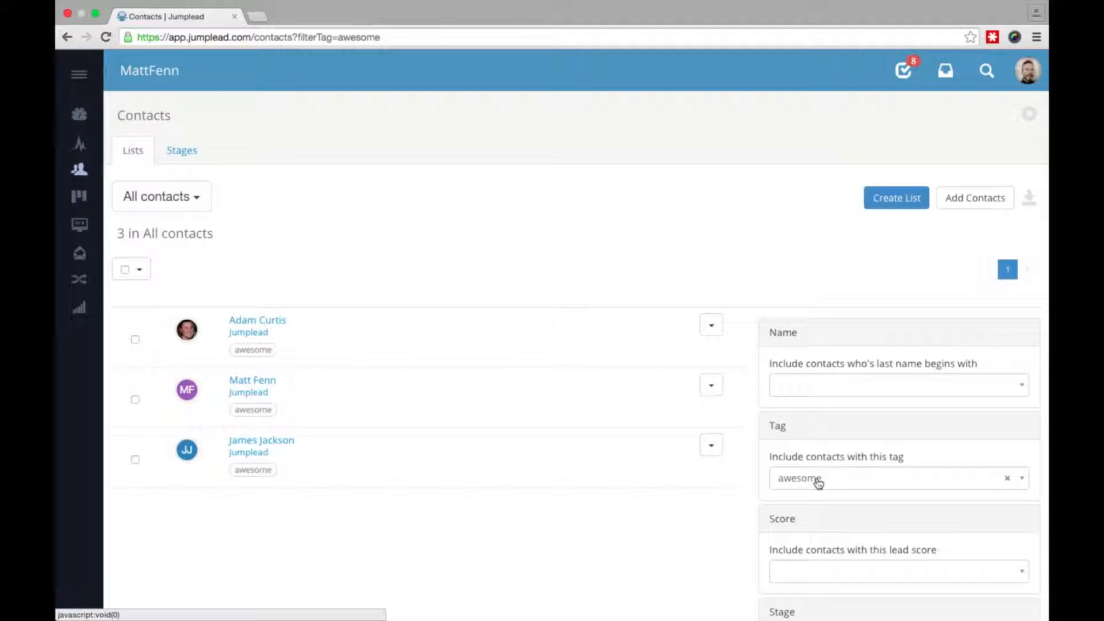
- Select all three contacts, view the automation options, clear the selection, and go to the Dashboard
click(125, 270)
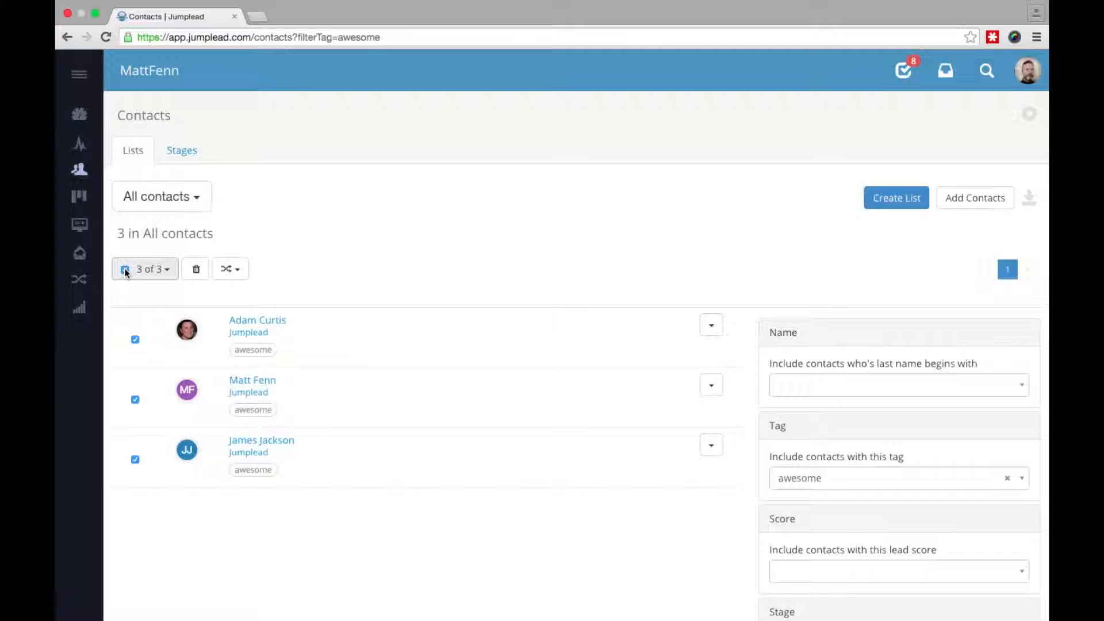
click(238, 270)
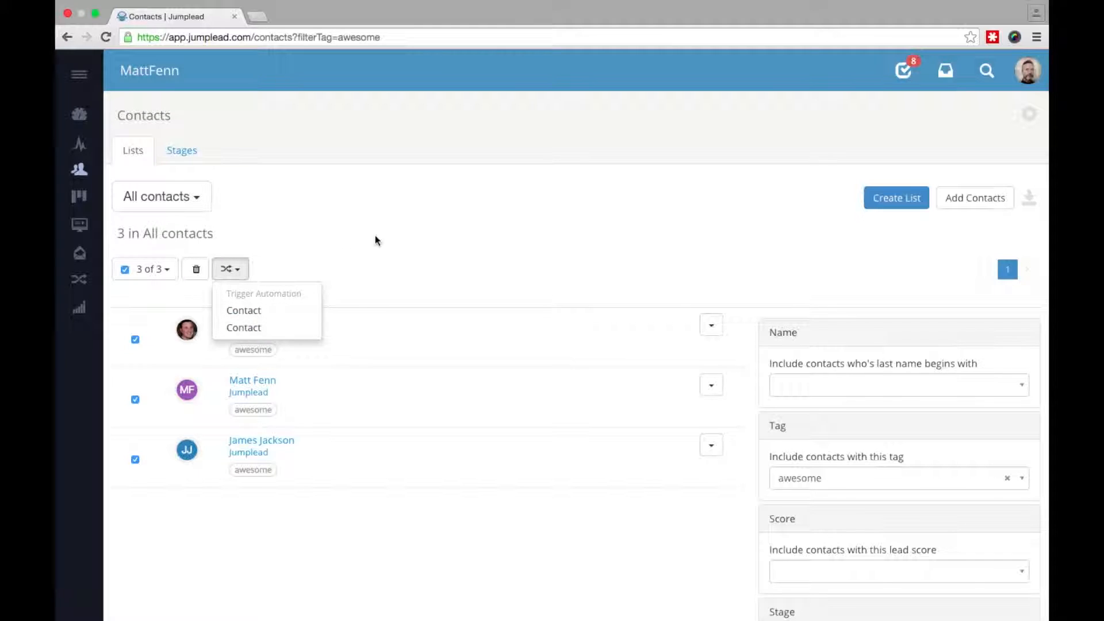
click(394, 232)
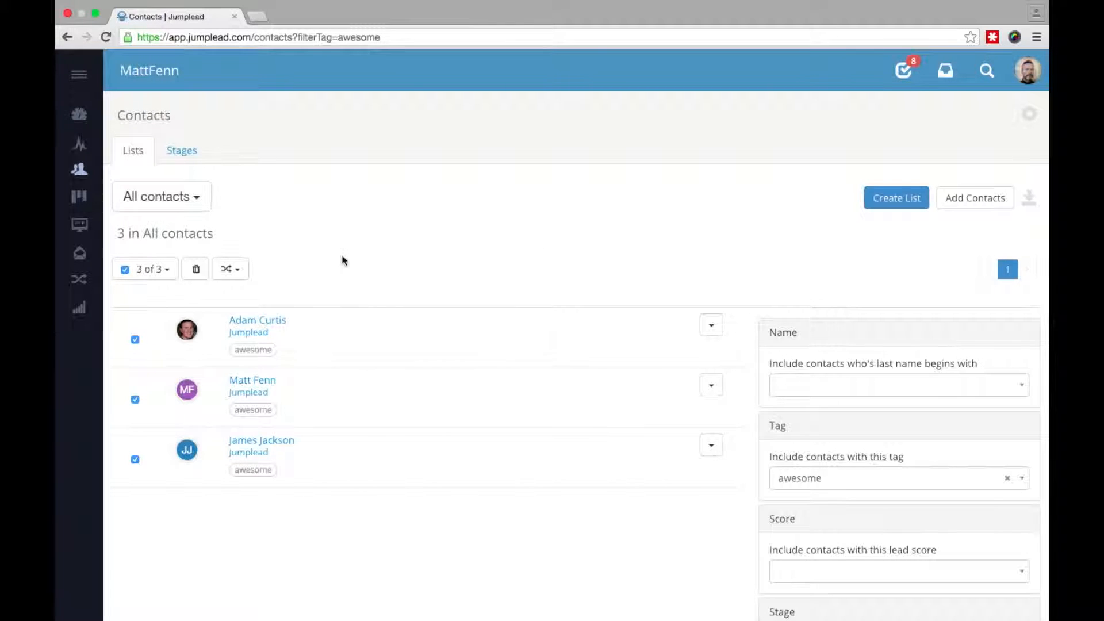
click(124, 269)
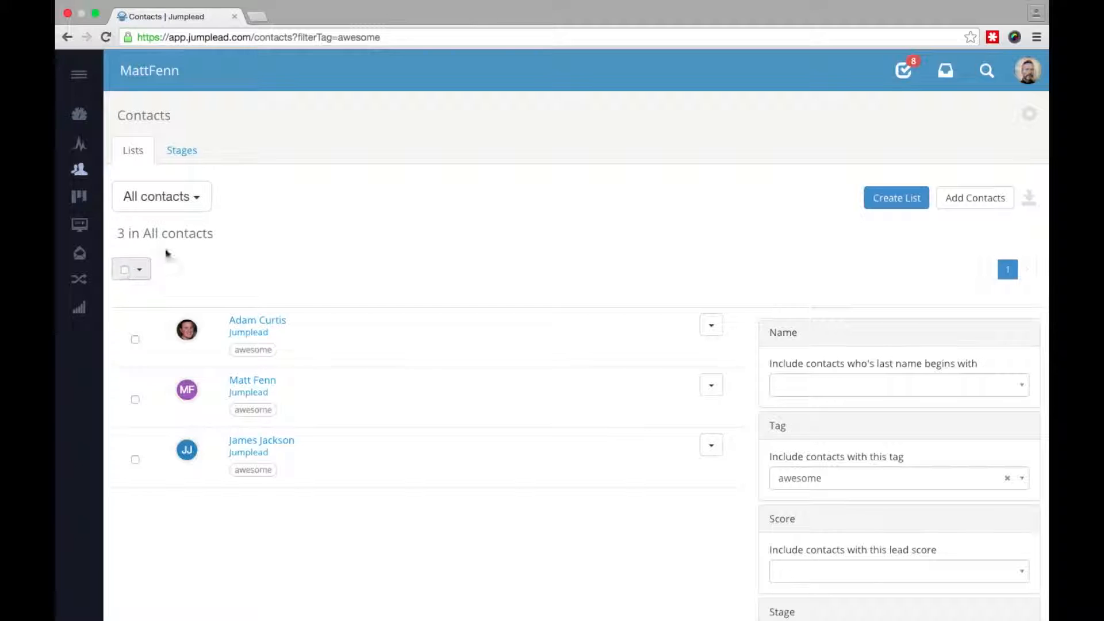
click(89, 120)
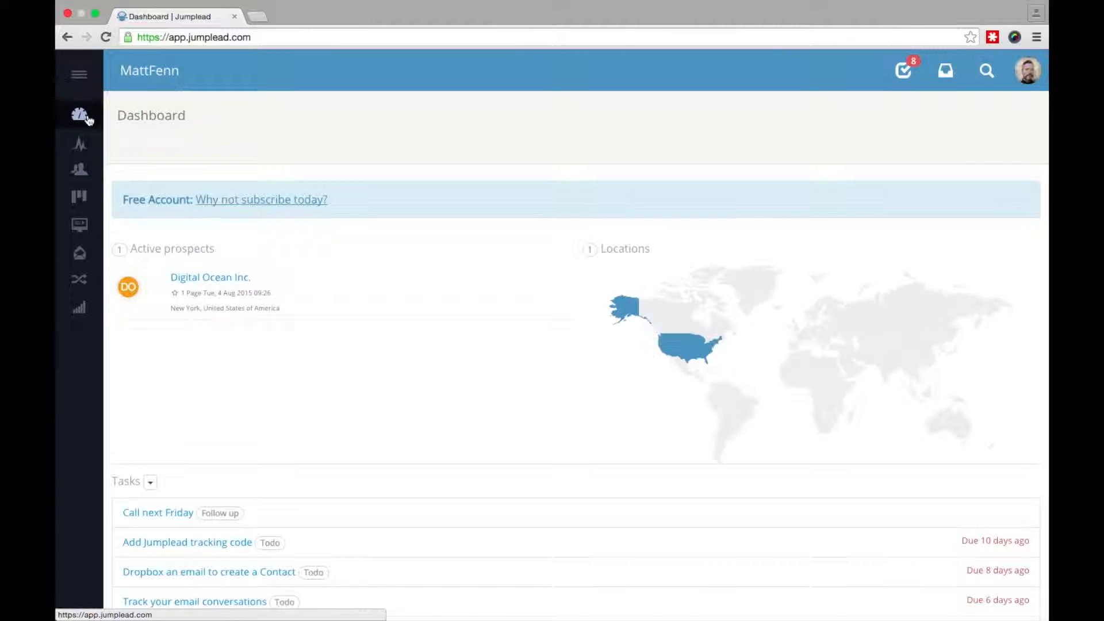